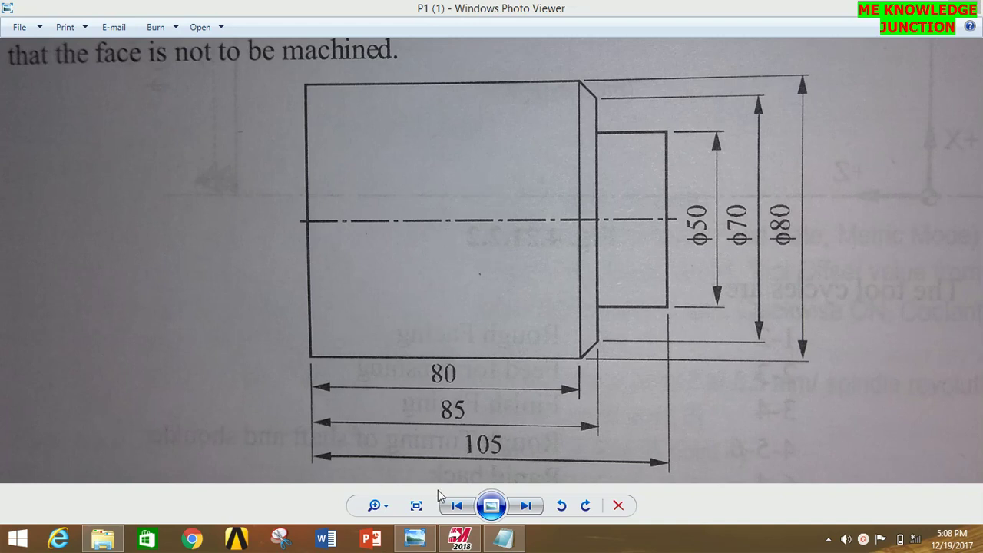
Review the stepped shaft drawing (Ø50/Ø70/Ø80, lengths 80/85/105) and switch to Mastercam.
left_click(460, 538)
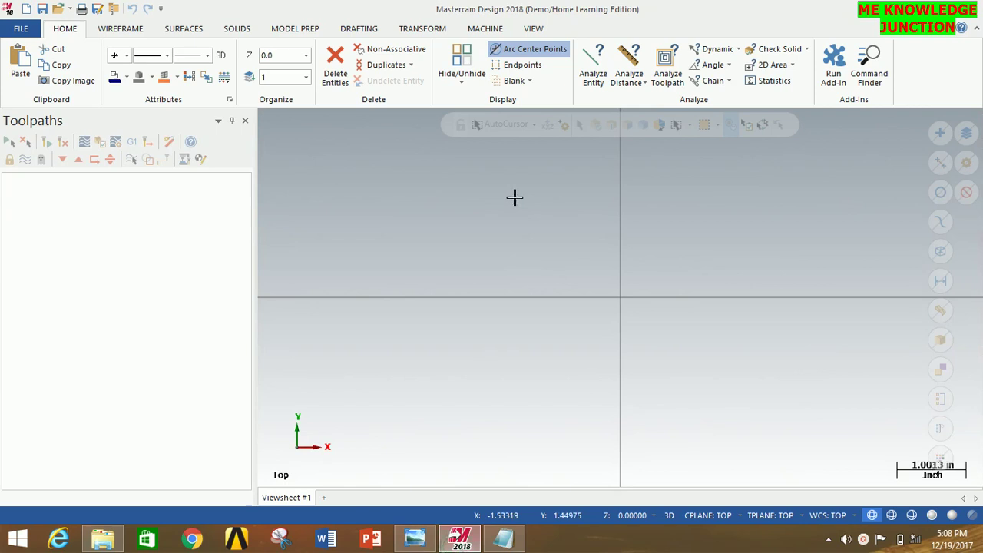
Load the mcamxm.config <Metric> configuration so Mastercam works in millimetres.
left_click(21, 29)
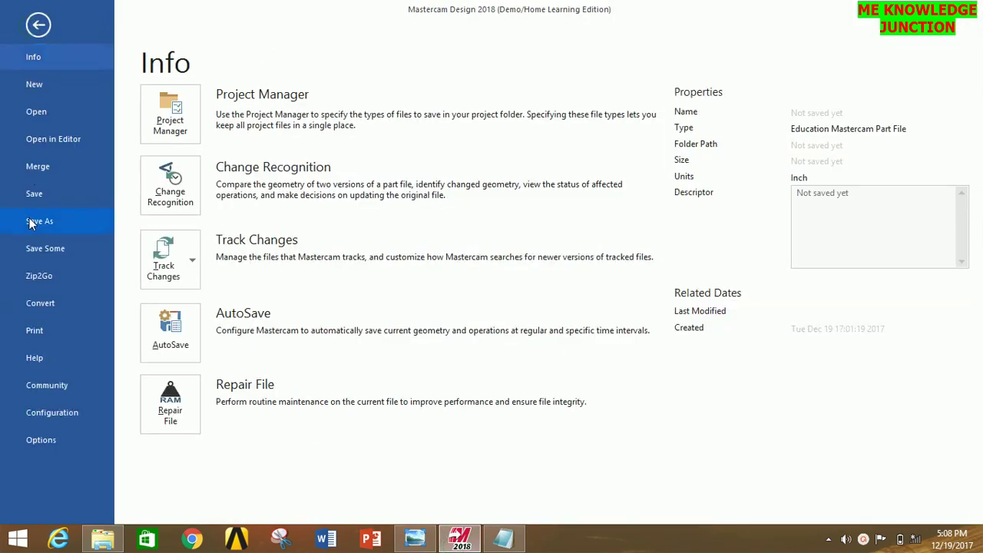
left_click(31, 415)
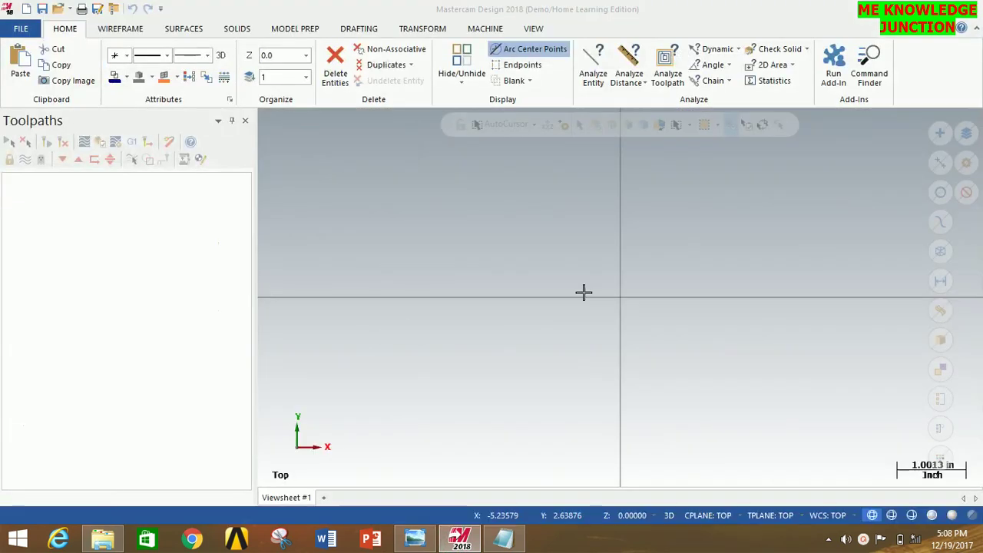
left_click(220, 484)
left_click(222, 500)
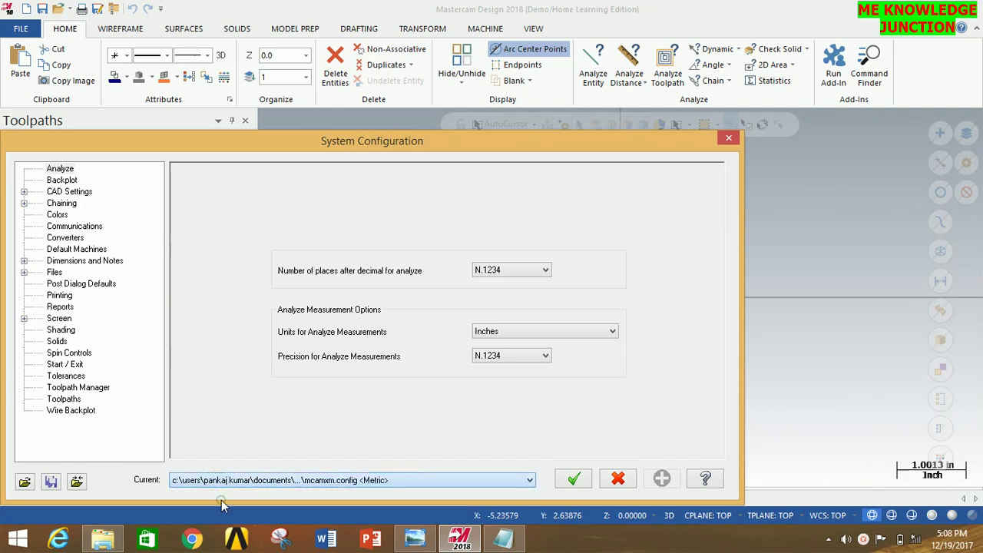
left_click(570, 481)
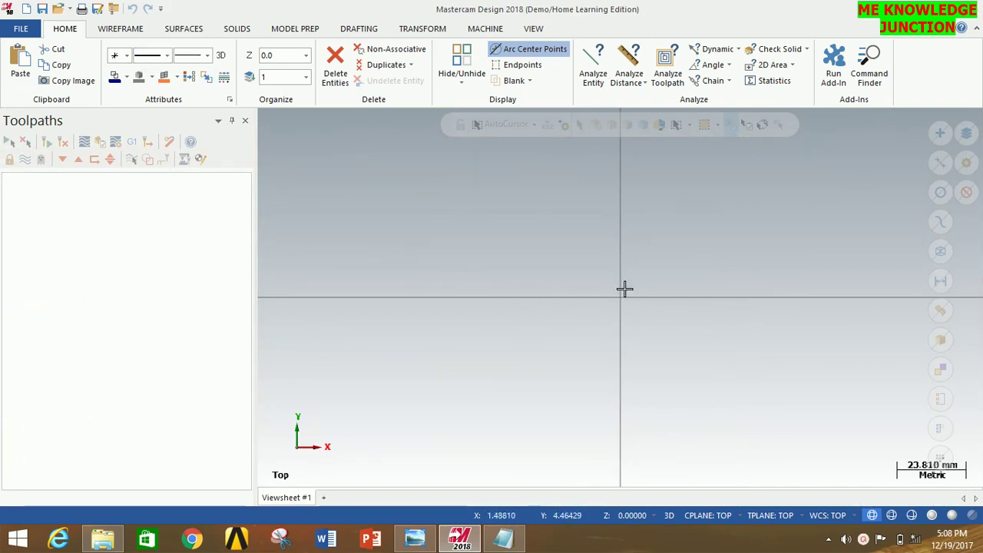
left_click(123, 29)
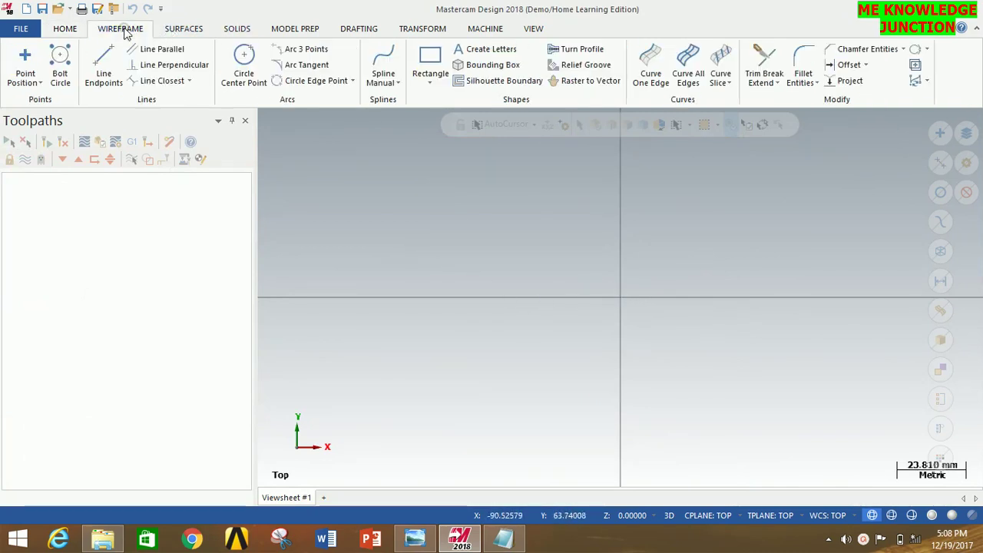
left_click(415, 538)
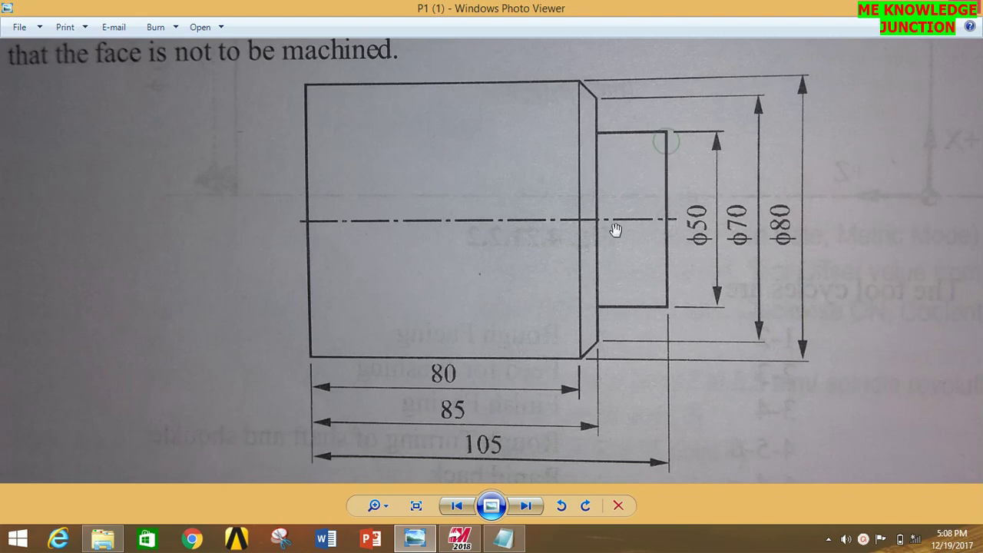
left_click_drag(630, 139, 607, 137)
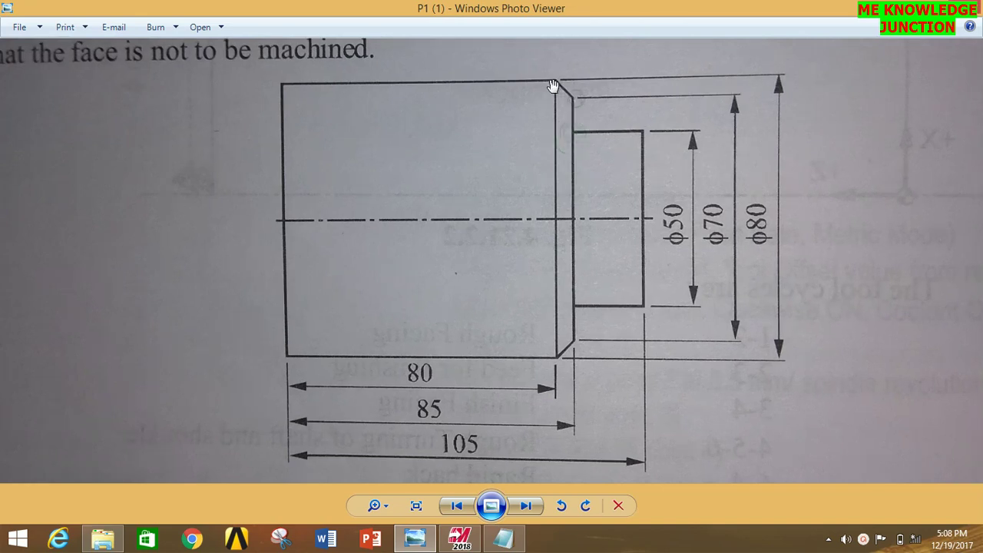
left_click_drag(555, 87, 529, 89)
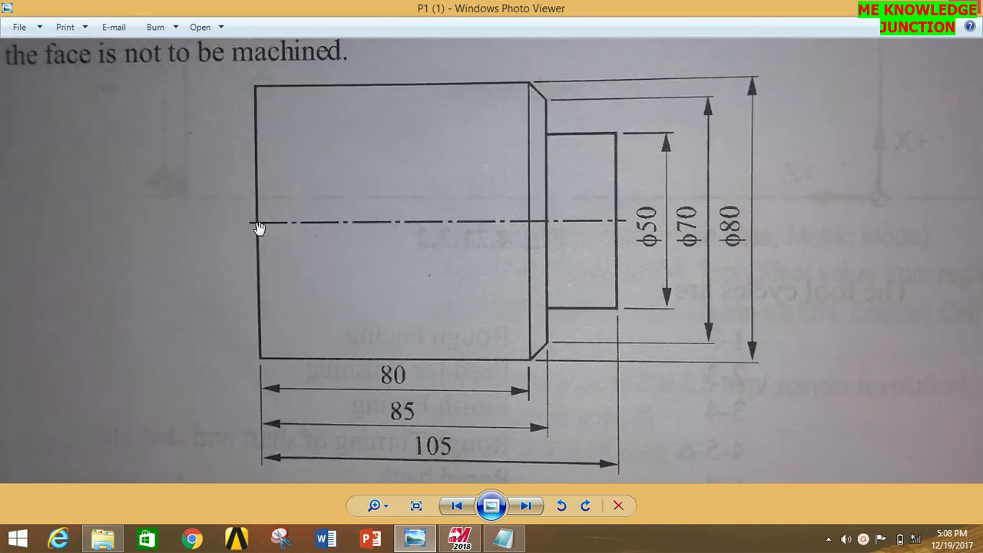
left_click(461, 538)
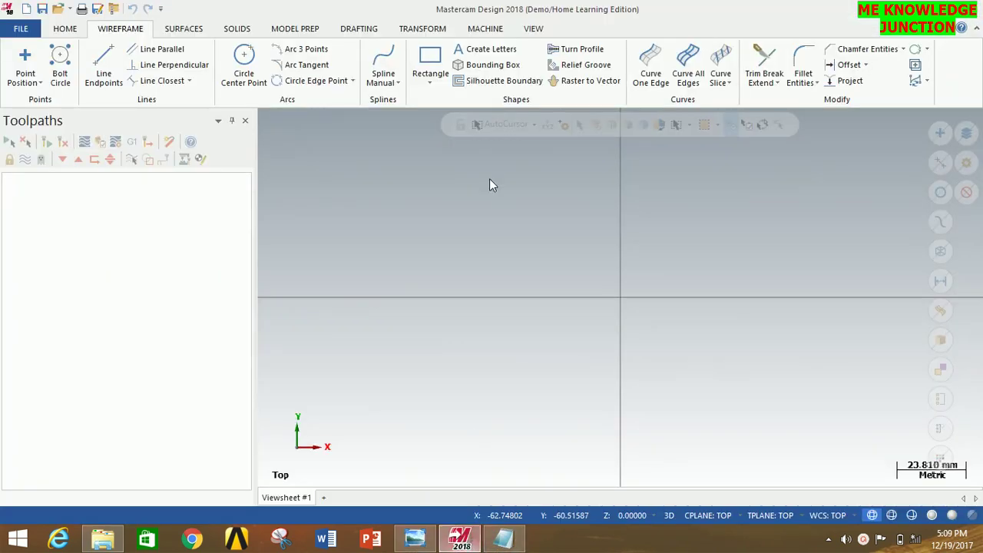
Draw a 25 mm vertical line up from the origin with Line Endpoints.
left_click(107, 49)
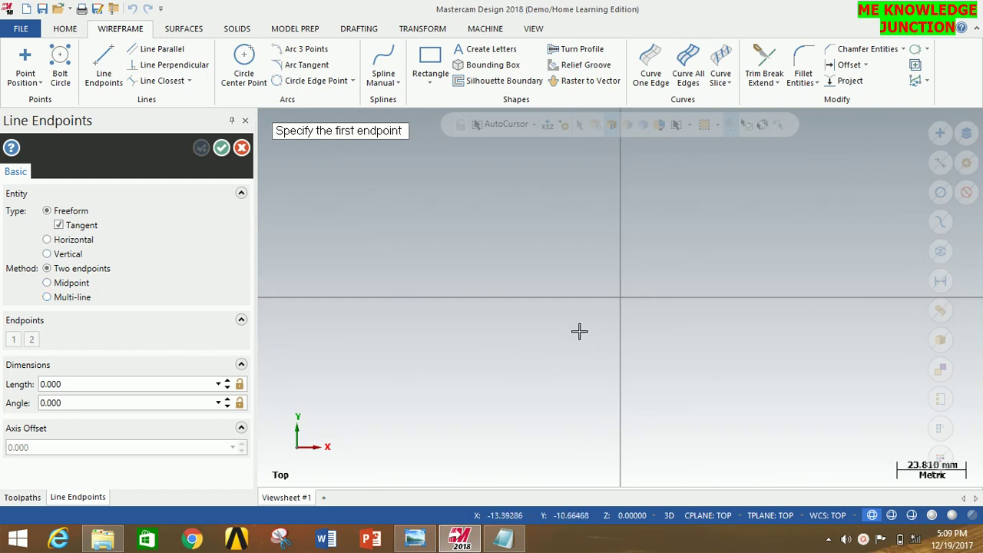
left_click(621, 298)
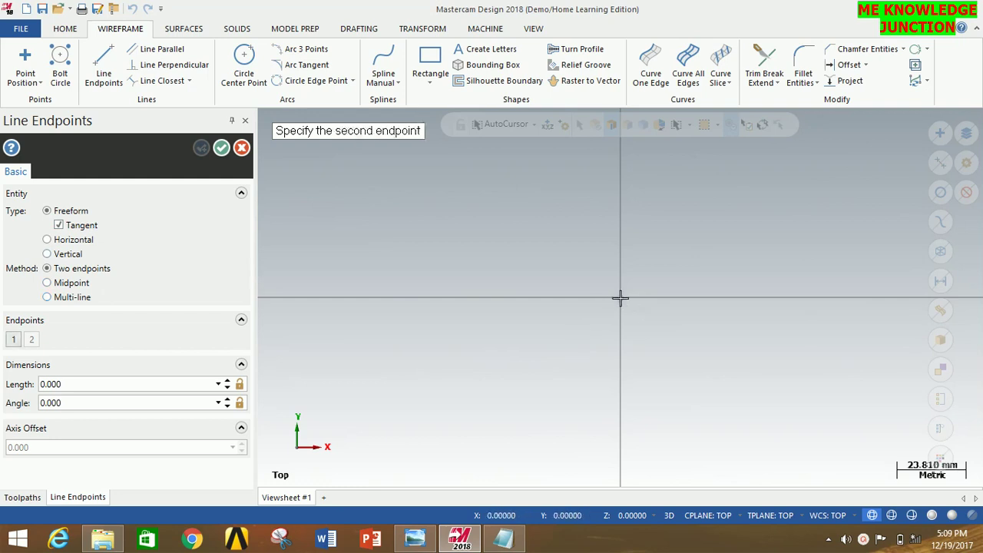
left_click(621, 224)
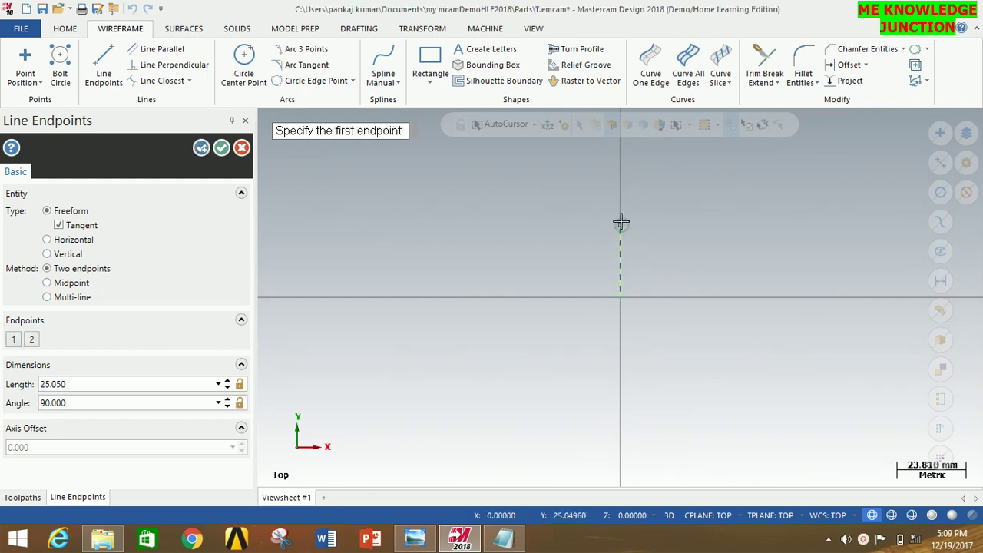
double_click(124, 384)
type("25")
key("Return")
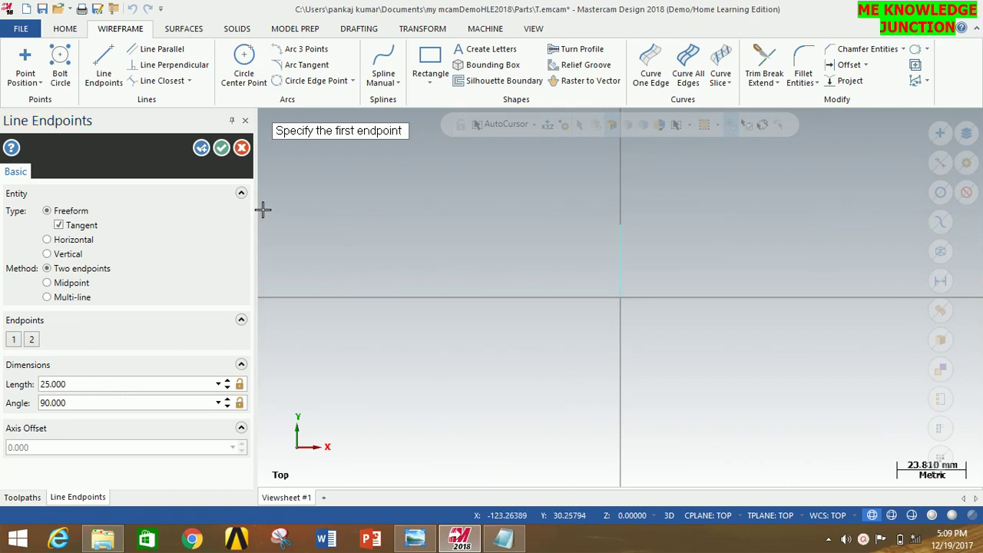
Add a 20 mm line to the left and a 10 mm step line upward.
left_click(621, 226)
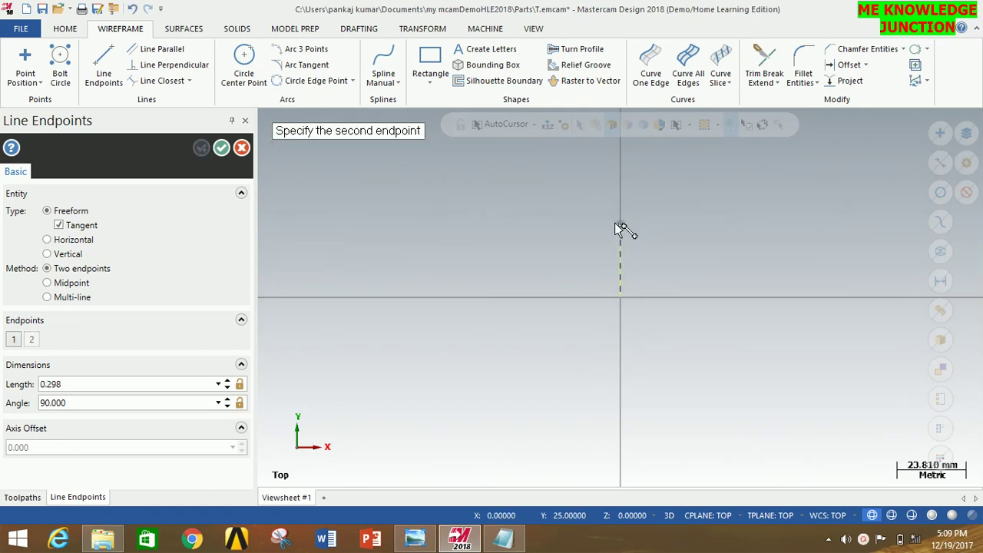
left_click(544, 230)
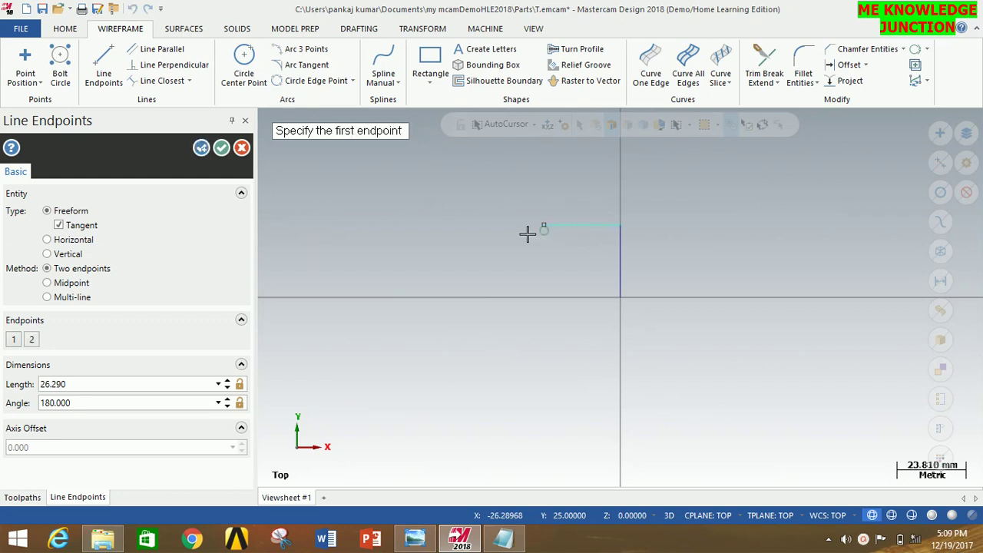
left_click(90, 383)
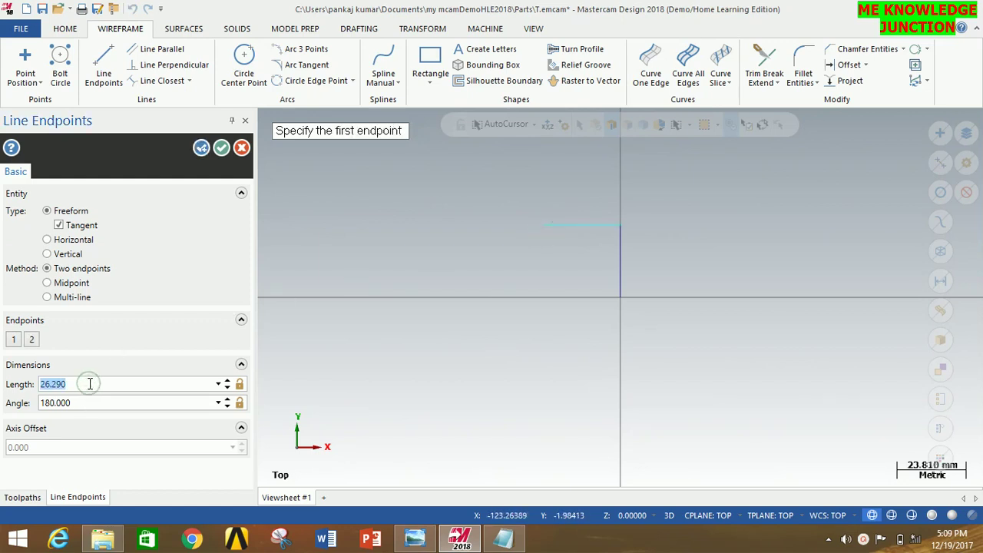
type("20")
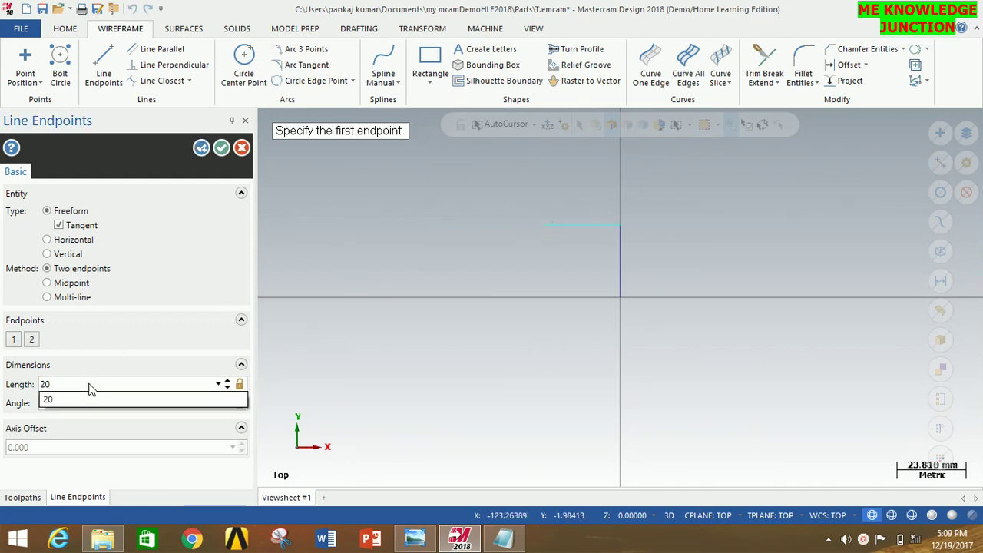
key("Return")
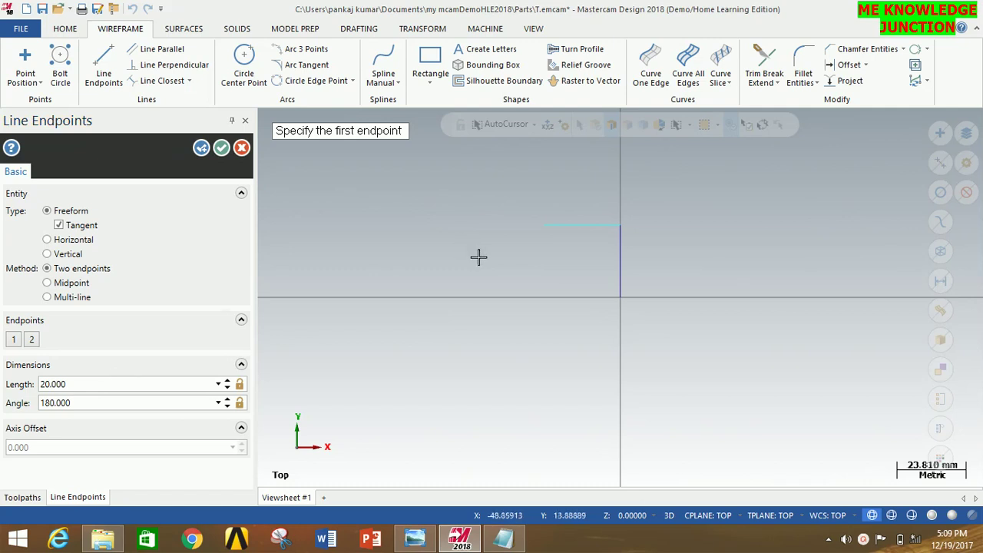
left_click(564, 226)
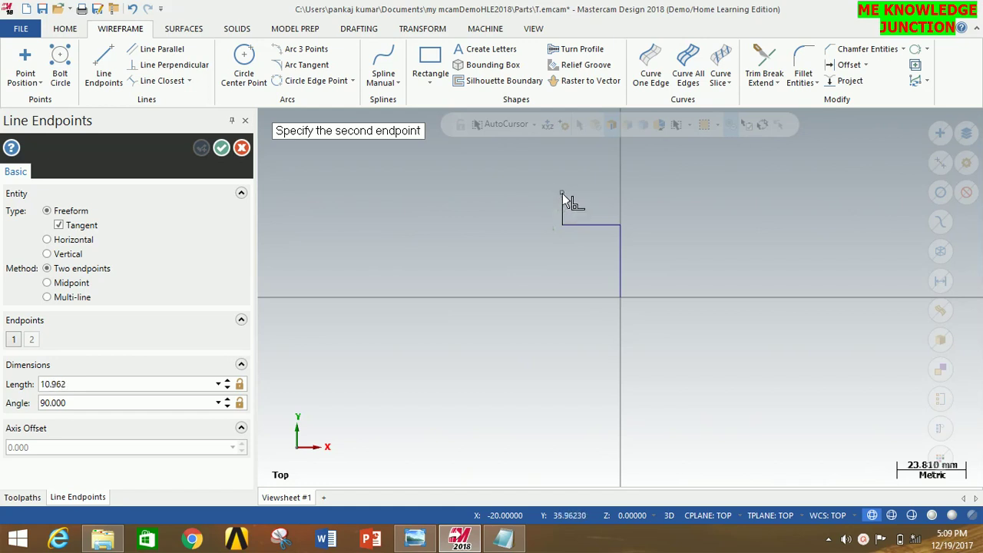
left_click(562, 189)
double_click(77, 385)
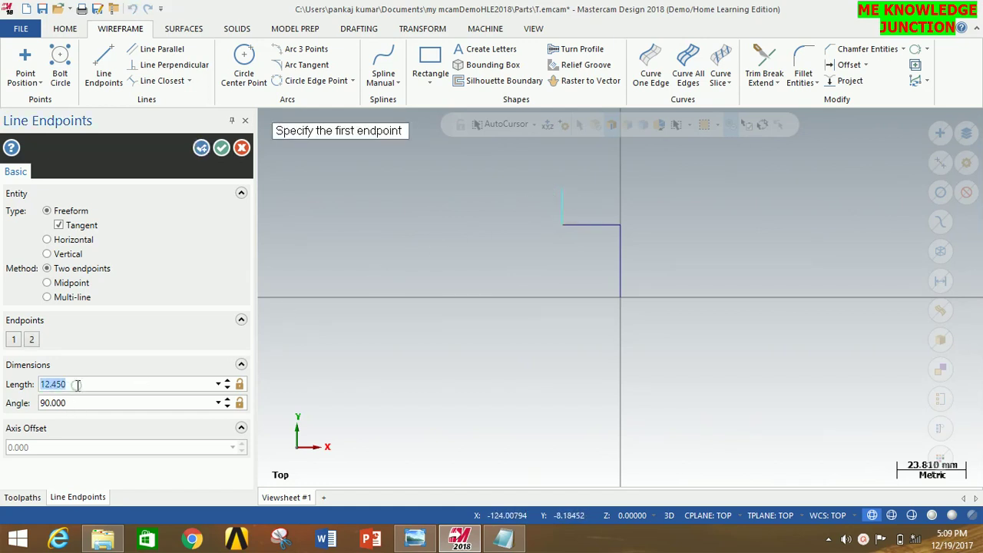
type("10")
key("Return")
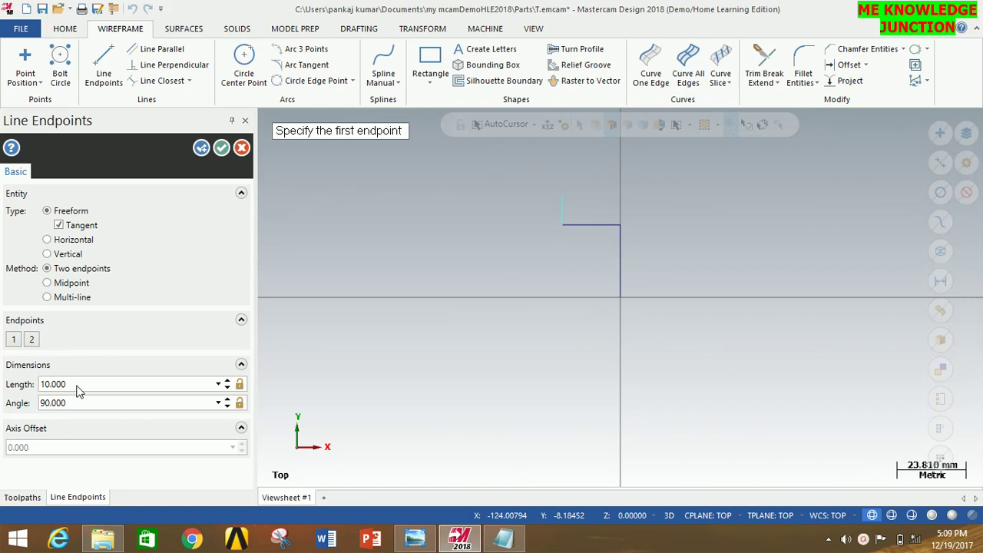
left_click(415, 538)
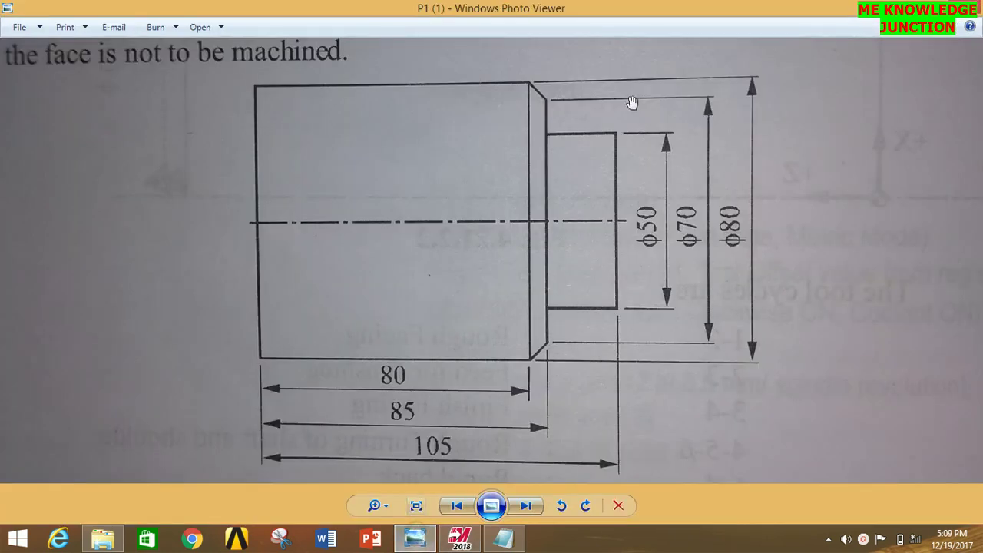
Recheck the chamfer on the shaft drawing, then return to Mastercam.
left_click_drag(549, 102, 545, 102)
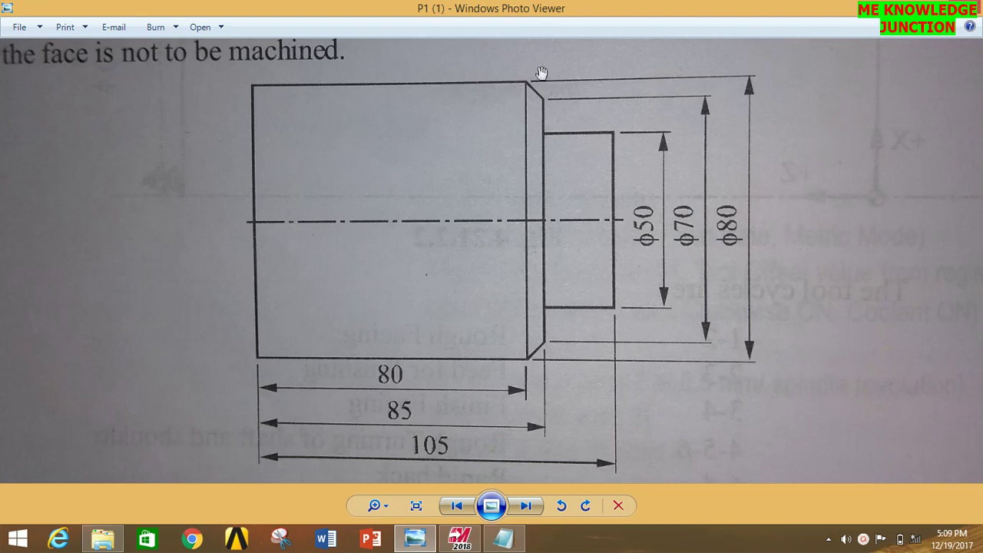
left_click(467, 542)
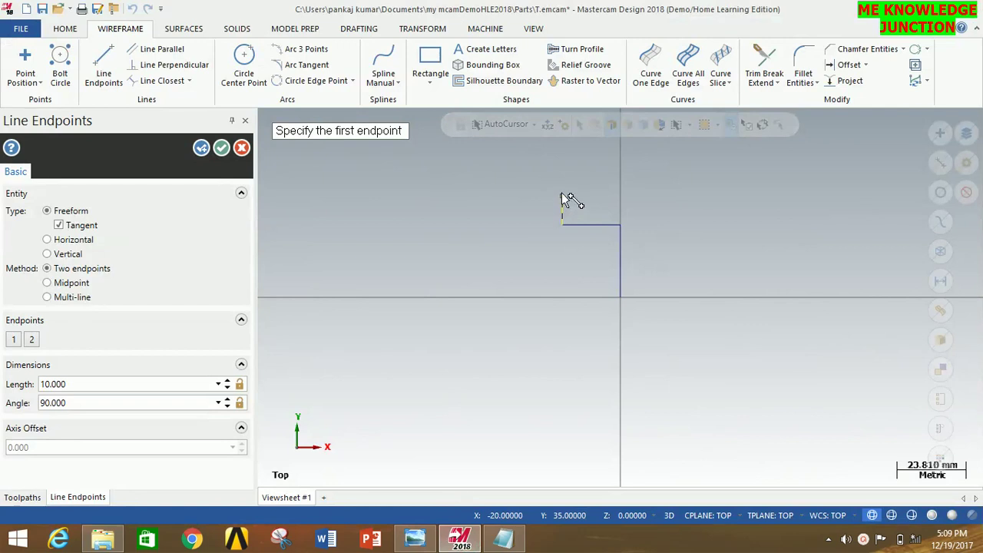
Draw the chamfer line from the step's top to point -25, 40, checking the drawing.
left_click(562, 197)
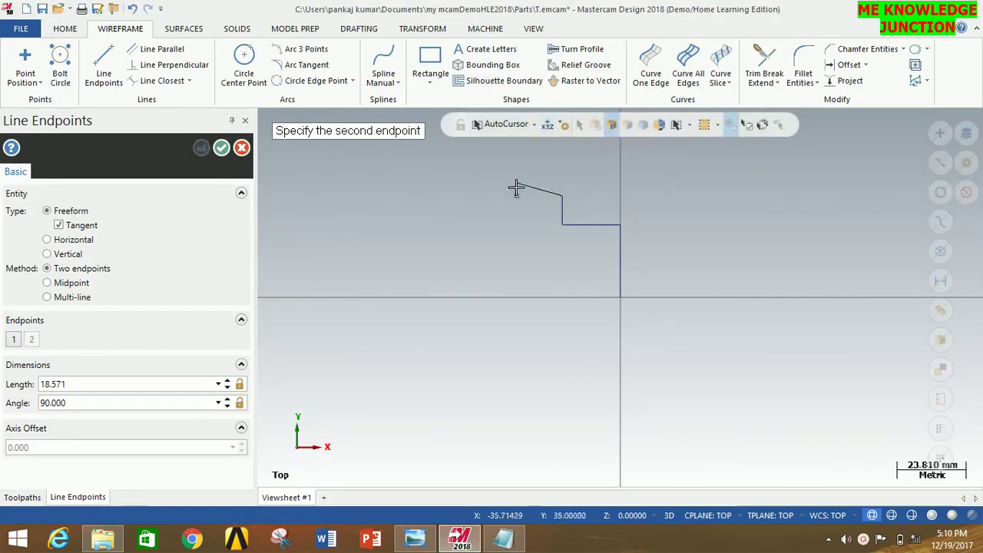
left_click(543, 130)
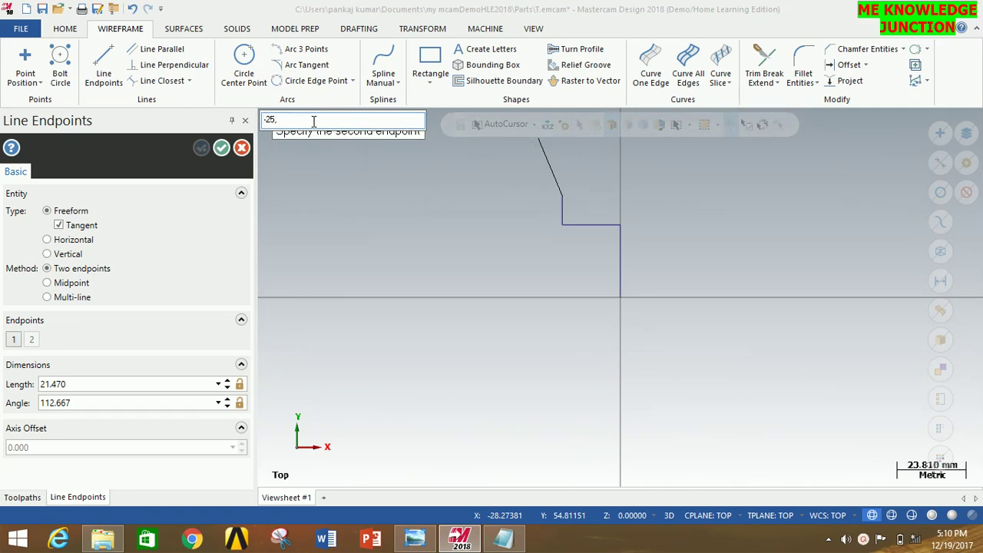
key("Return")
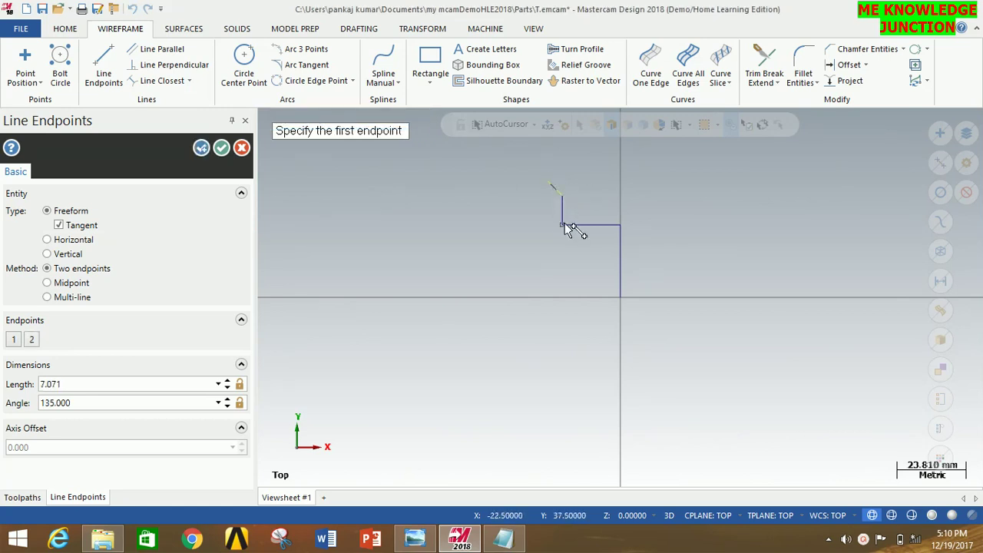
right_click(411, 538)
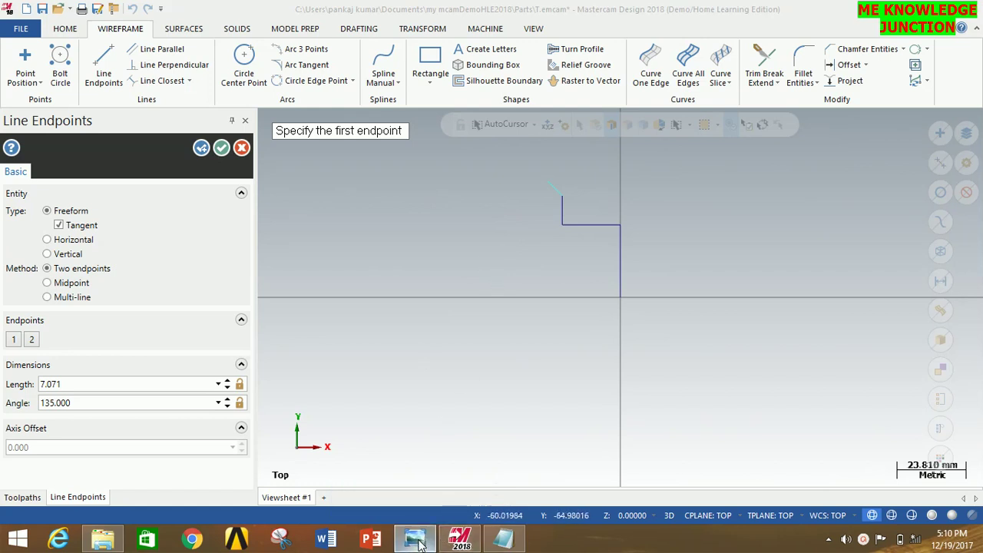
left_click(415, 538)
left_click_drag(357, 85, 334, 84)
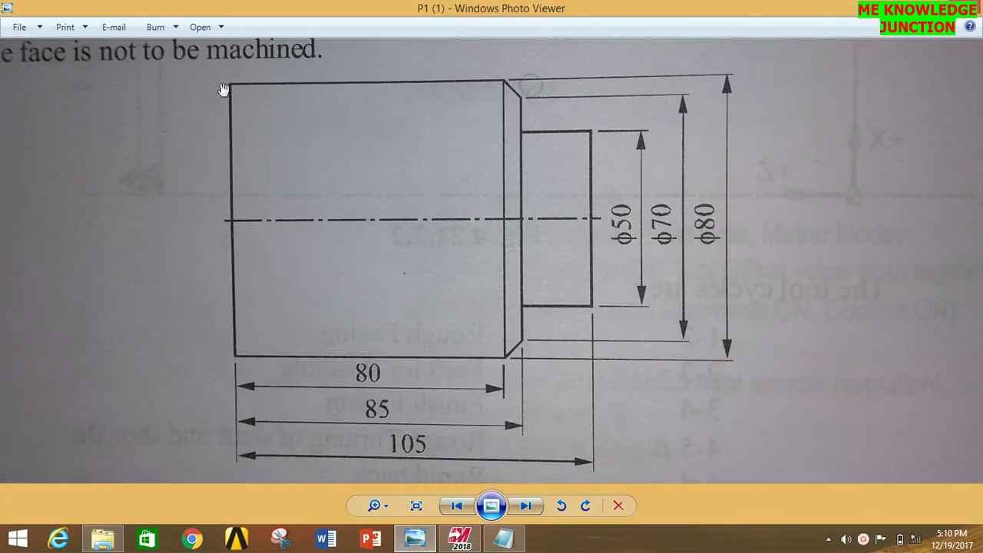
left_click(461, 538)
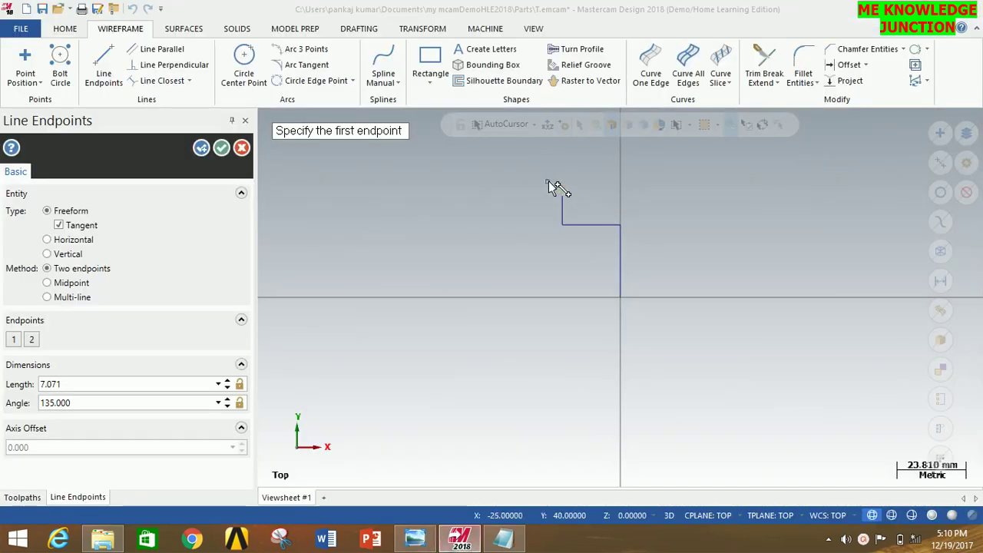
Draw the 80 mm top line and the 40 mm left end line.
left_click(548, 182)
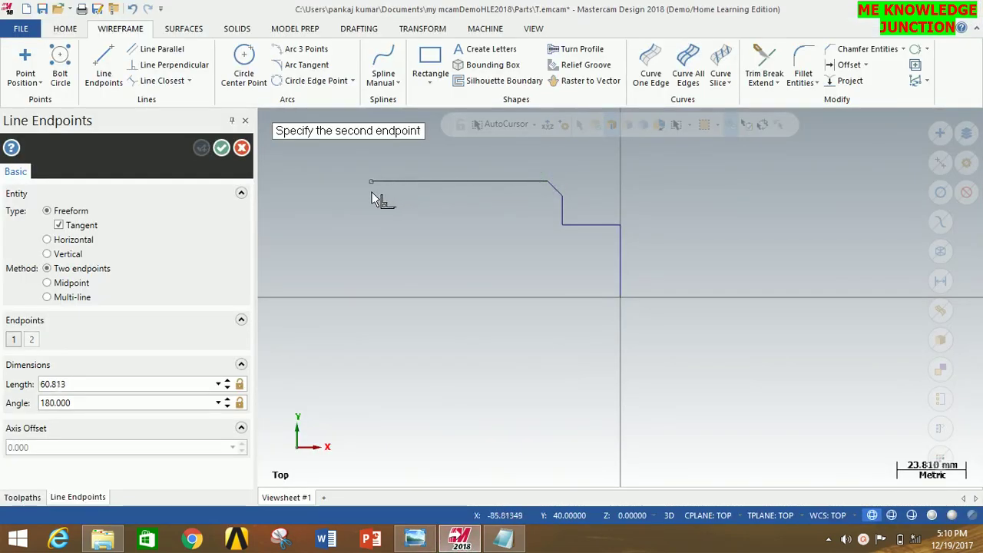
left_click(329, 188)
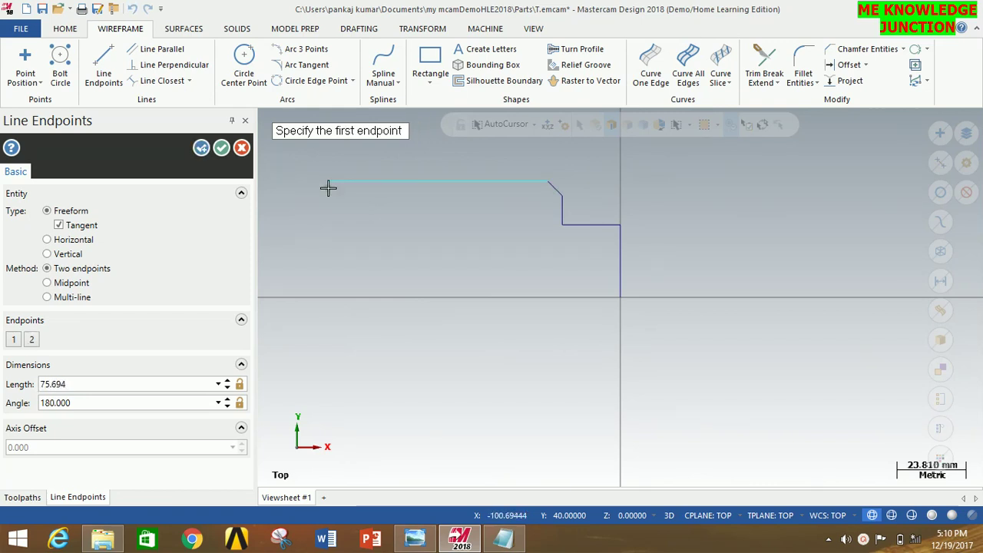
left_click(111, 384)
type("80")
key("Return")
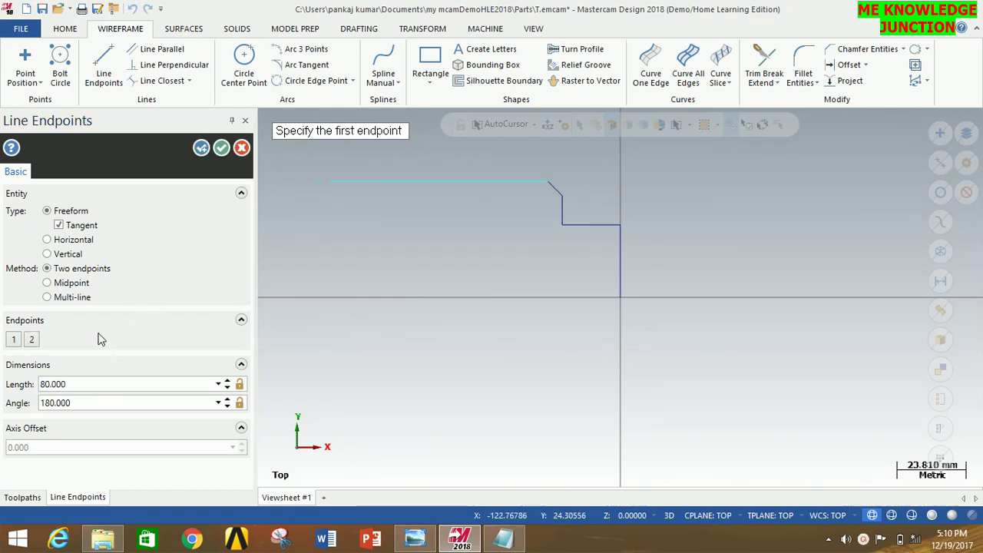
left_click(315, 182)
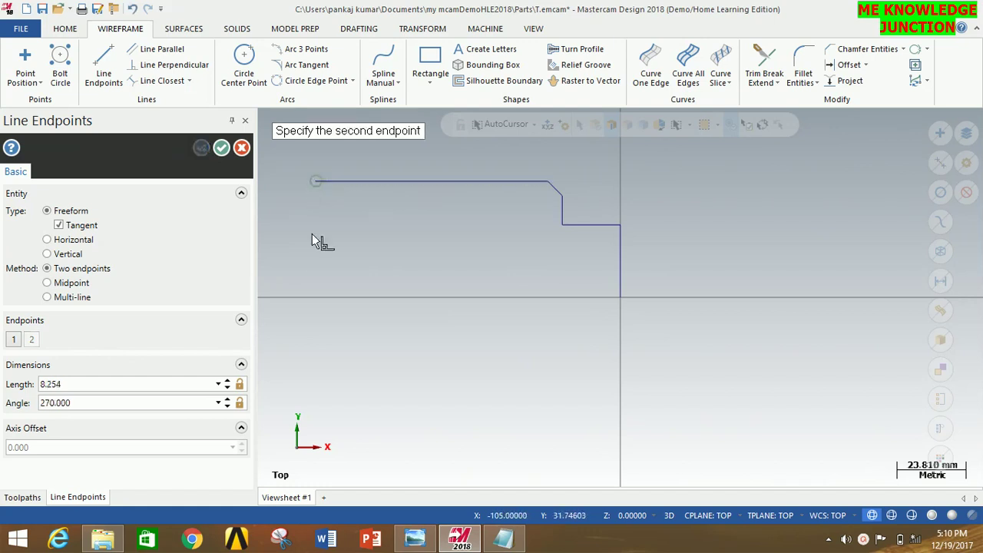
left_click(312, 300)
left_click(141, 384)
type("40")
key("Return")
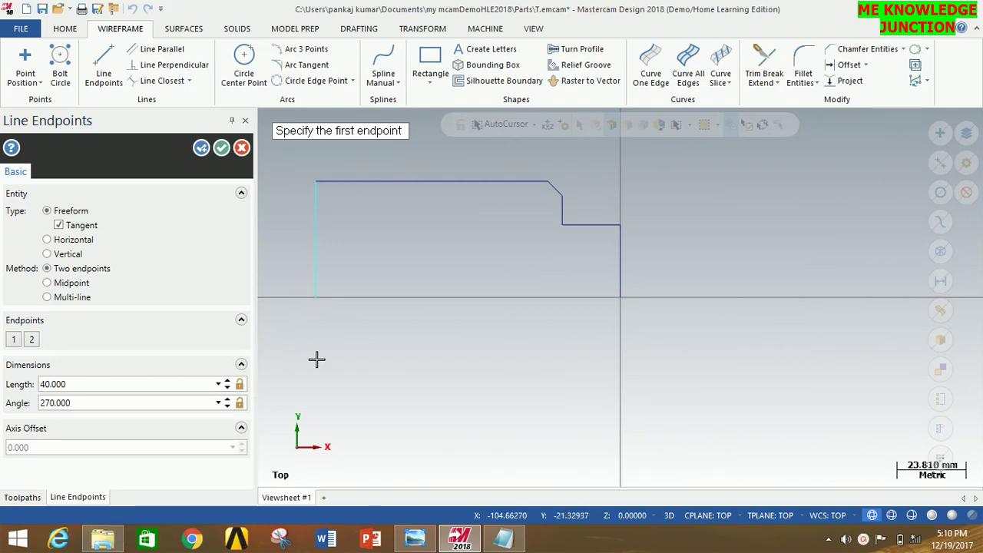
Close the outline with the 105 mm bottom line to the origin and accept the lines.
left_click(316, 299)
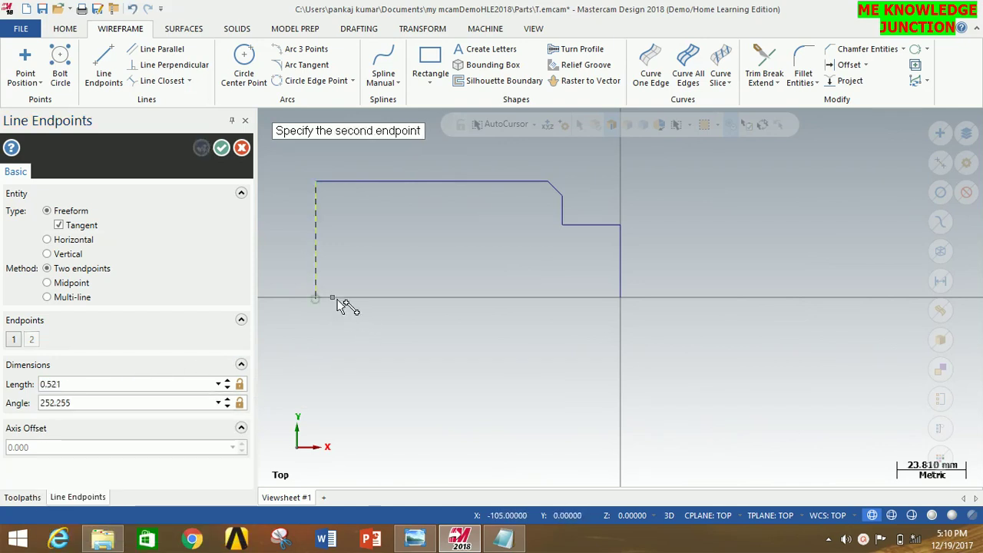
left_click(621, 298)
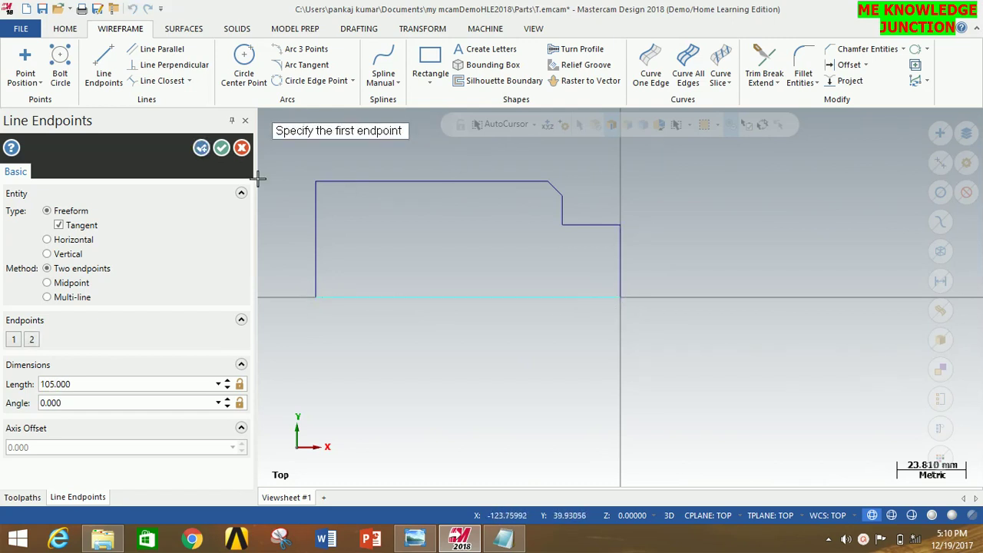
left_click(221, 148)
scroll(779, 292, "down", 2)
scroll(438, 237, "up", 1)
scroll(468, 199, "up", 1)
scroll(476, 323, "down", 1)
left_click(697, 197)
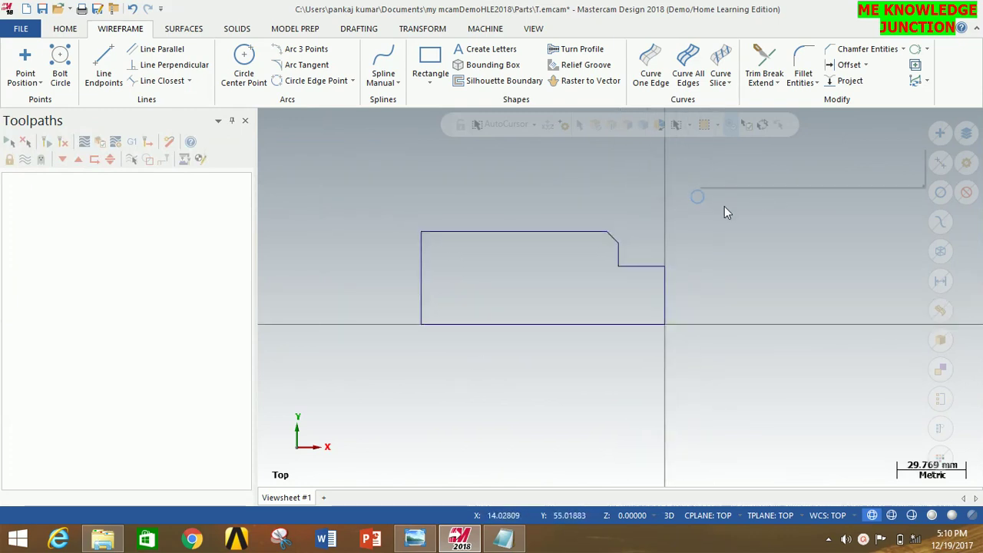
In isometric view, revolve the chained profile about its bottom line and show it Outline Shaded.
right_click(697, 197)
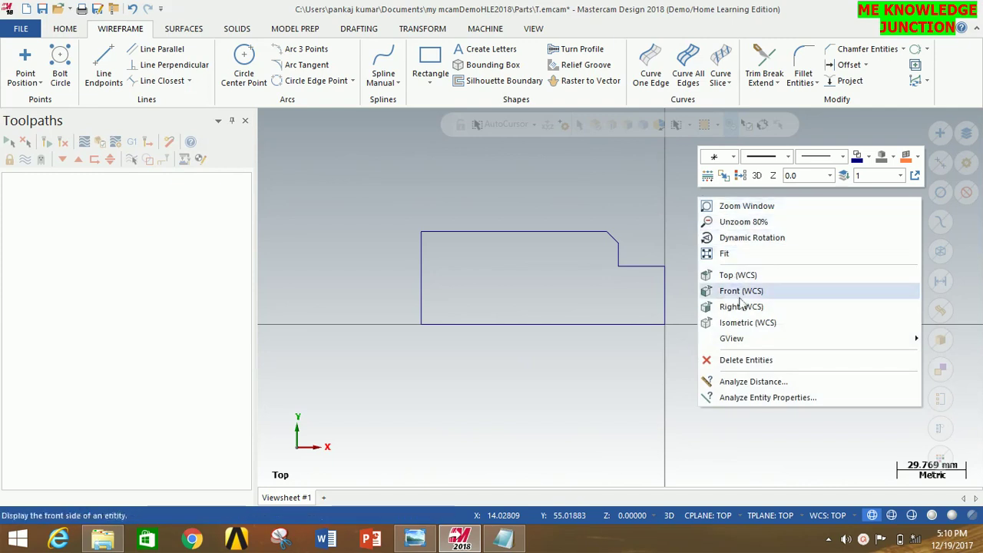
left_click(742, 323)
scroll(555, 336, "down", 2)
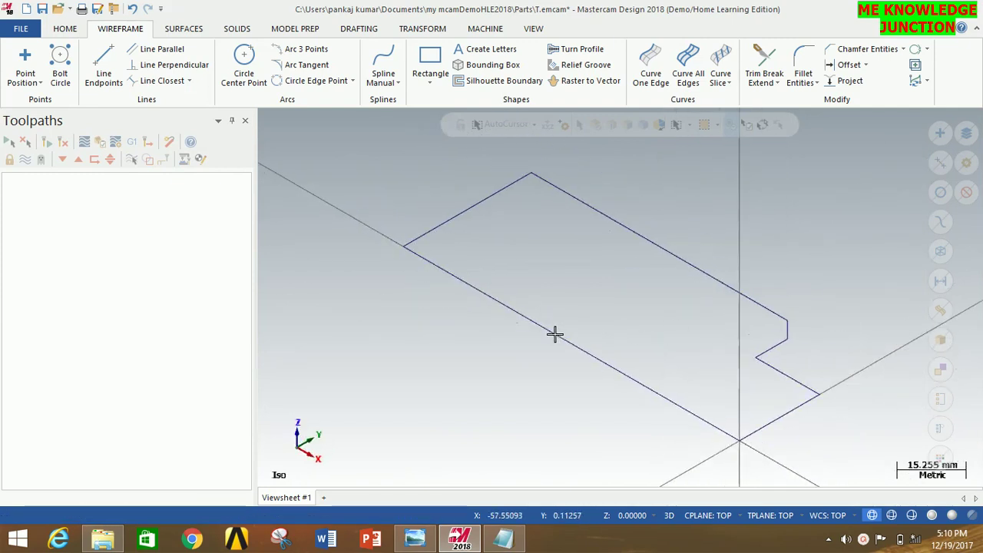
scroll(604, 296, "down", 1)
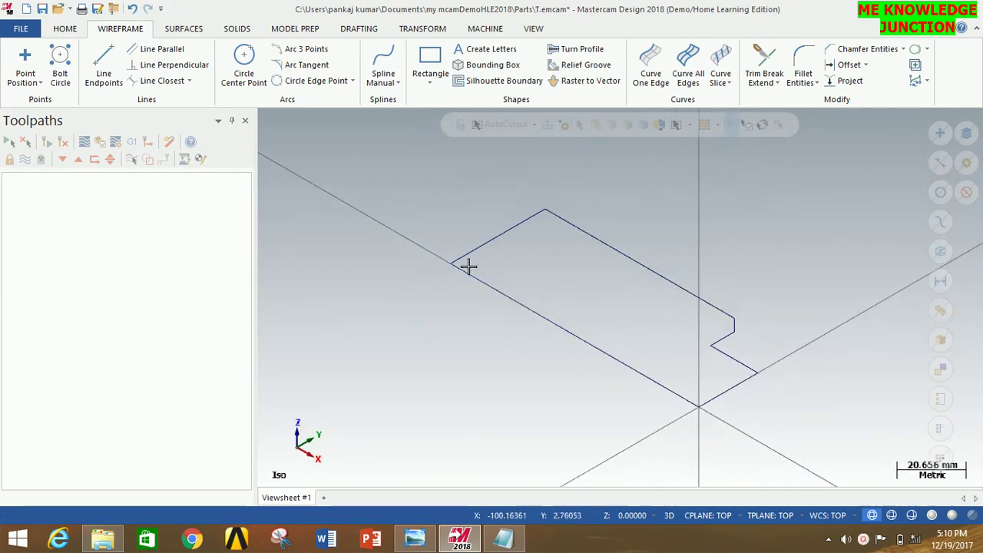
left_click(240, 31)
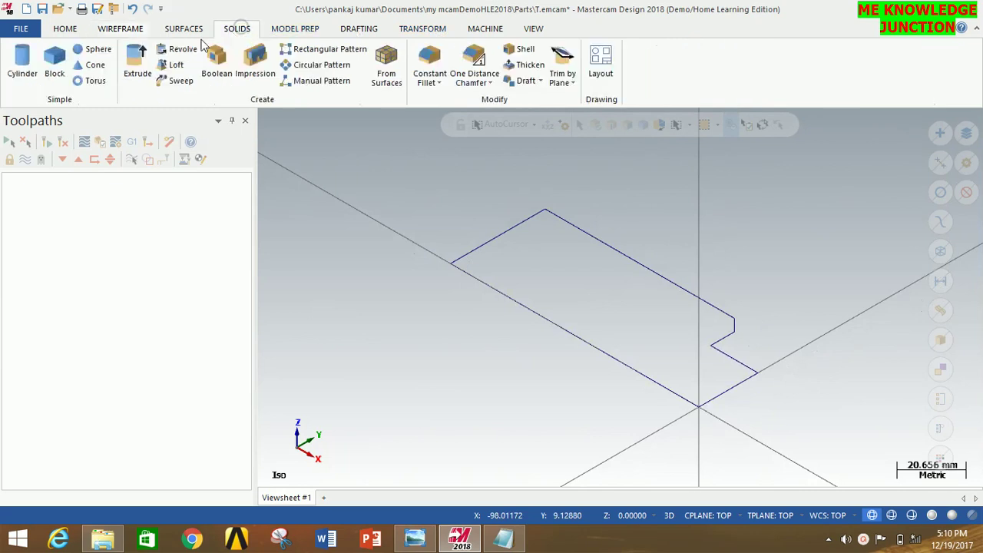
left_click(176, 49)
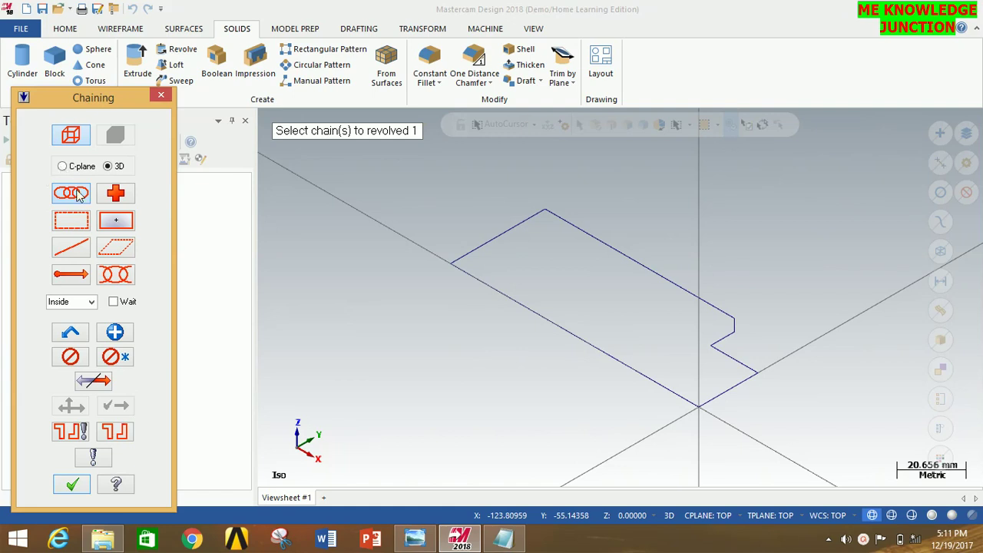
left_click(707, 405)
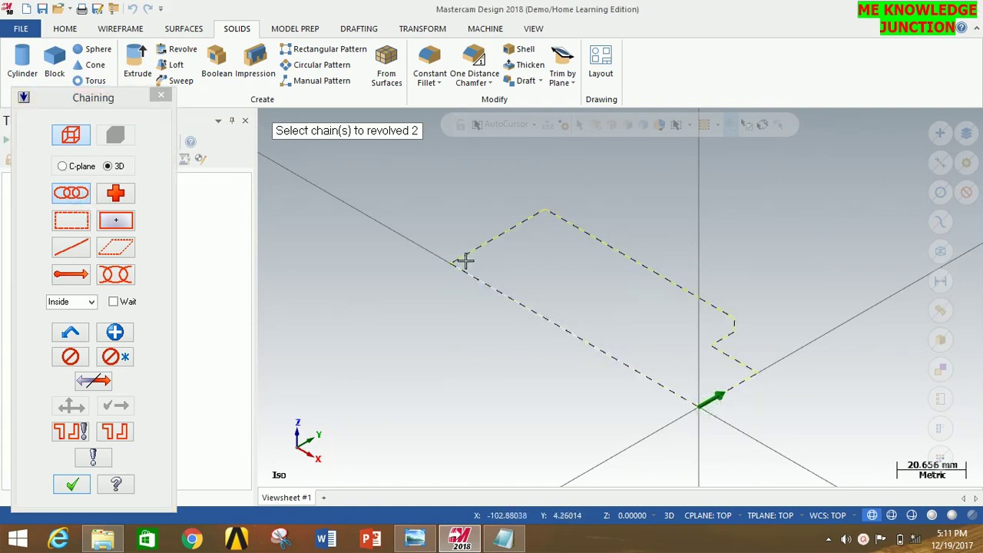
left_click(72, 484)
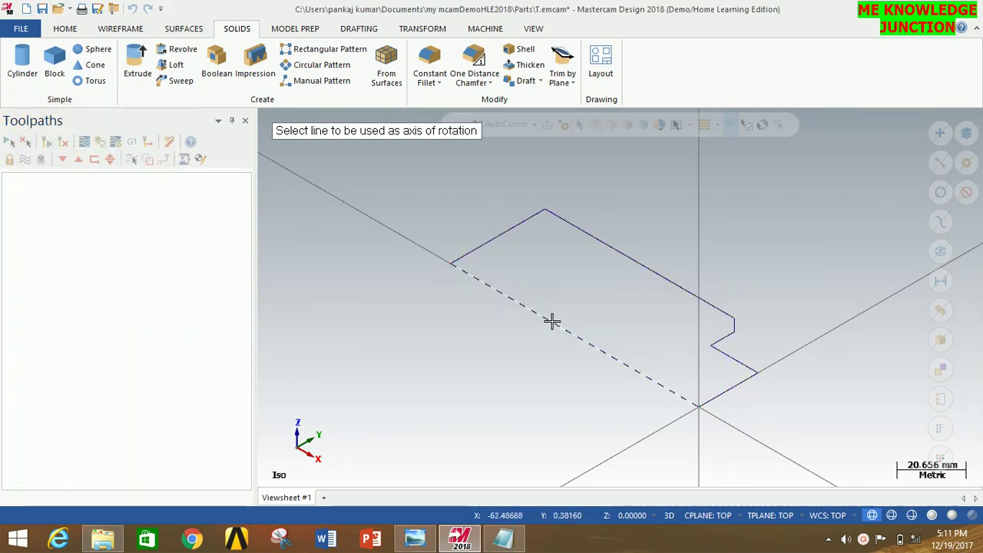
left_click(551, 320)
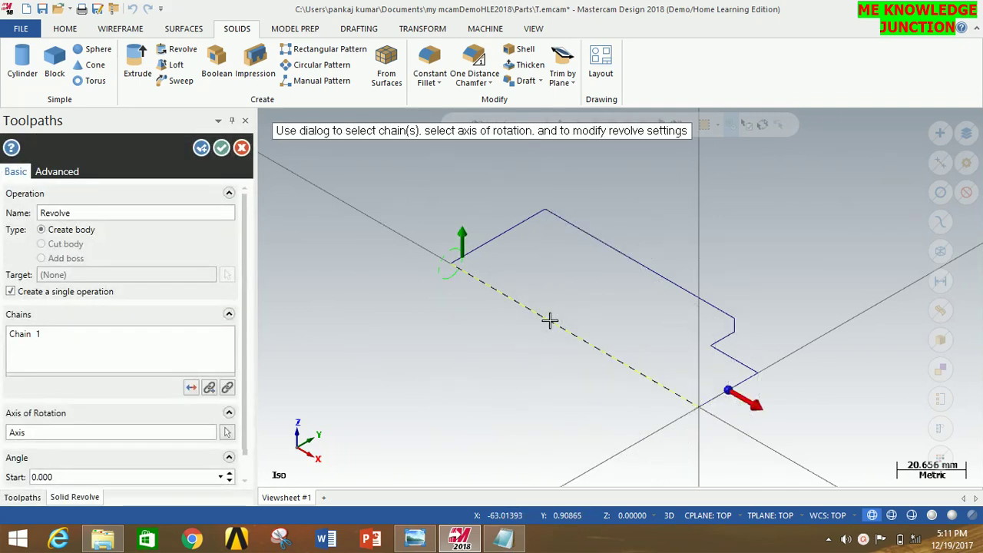
left_click(221, 147)
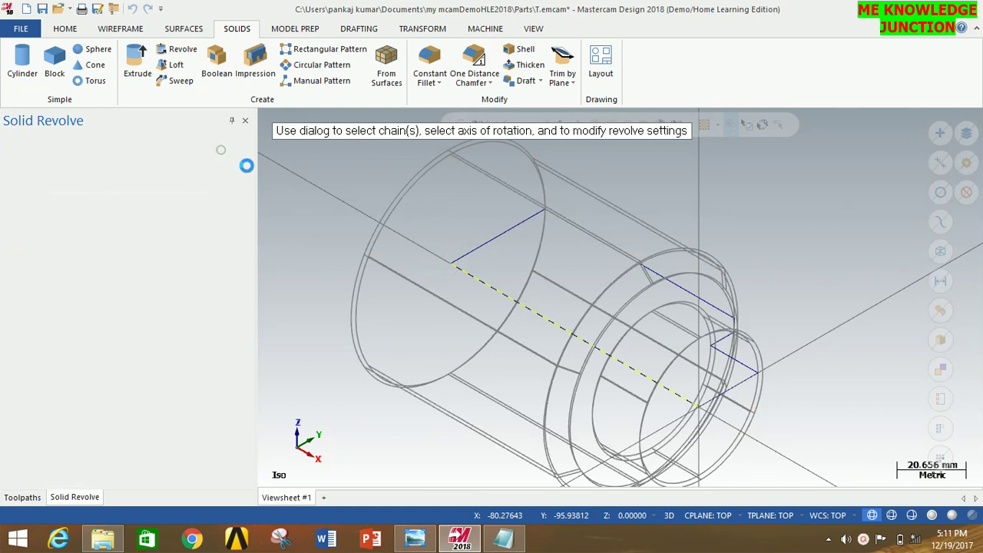
scroll(629, 329, "down", 1)
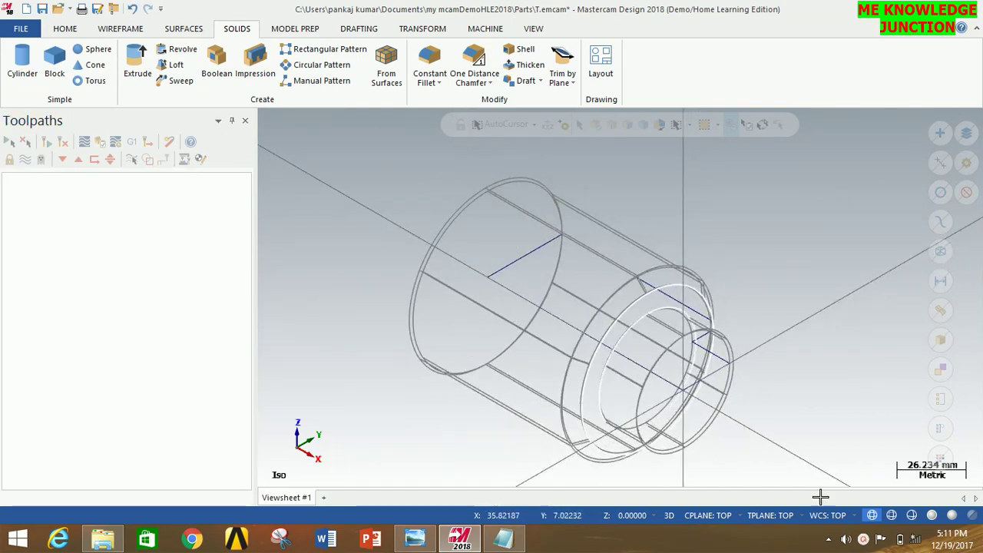
left_click(933, 516)
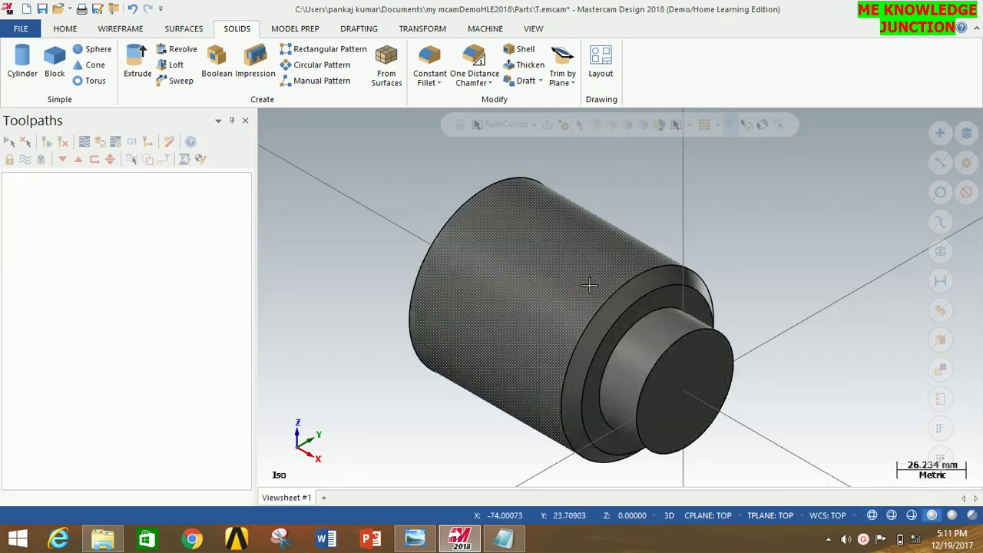
Show the shaft solid from the Top (WCS) view as a wireframe.
scroll(540, 315, "down", 1)
scroll(727, 430, "up", 2)
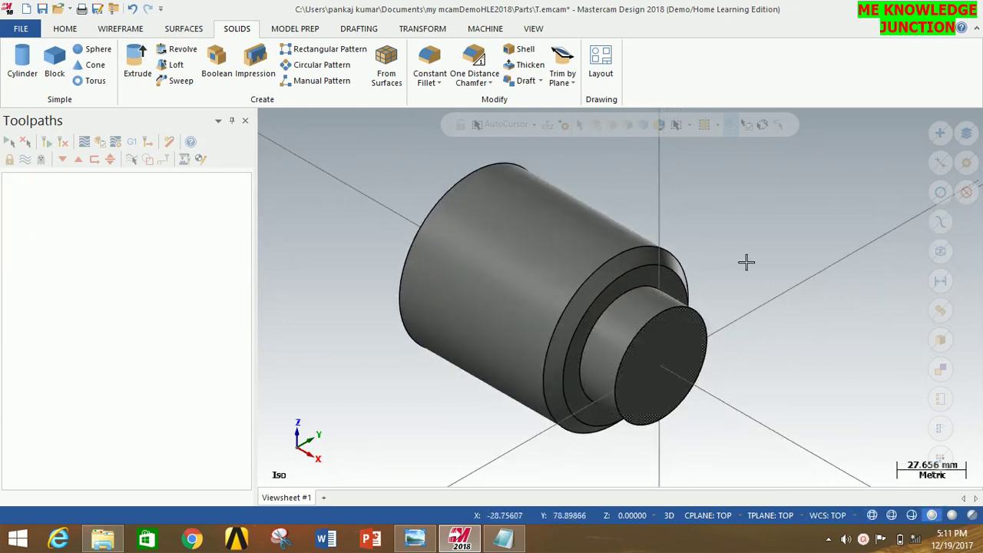
right_click(787, 178)
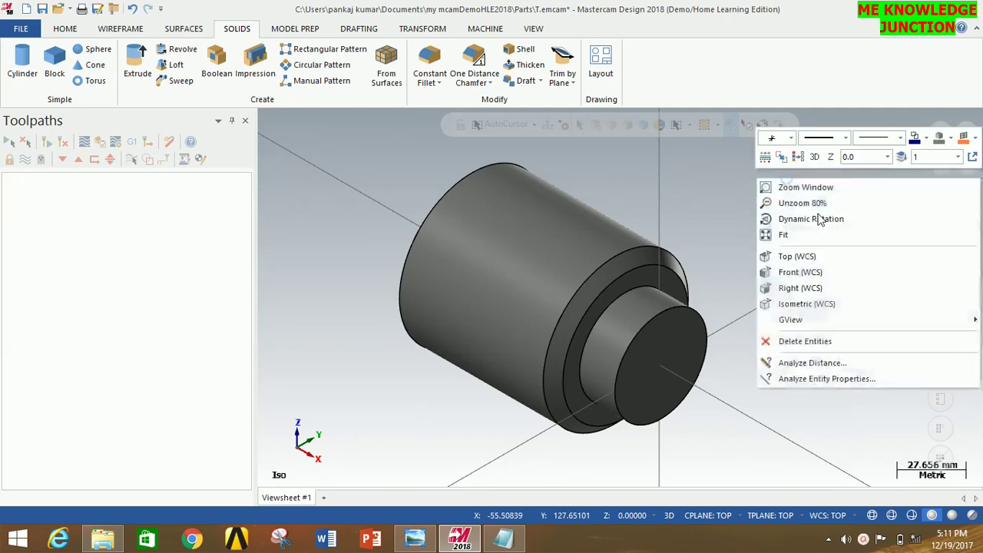
left_click(799, 257)
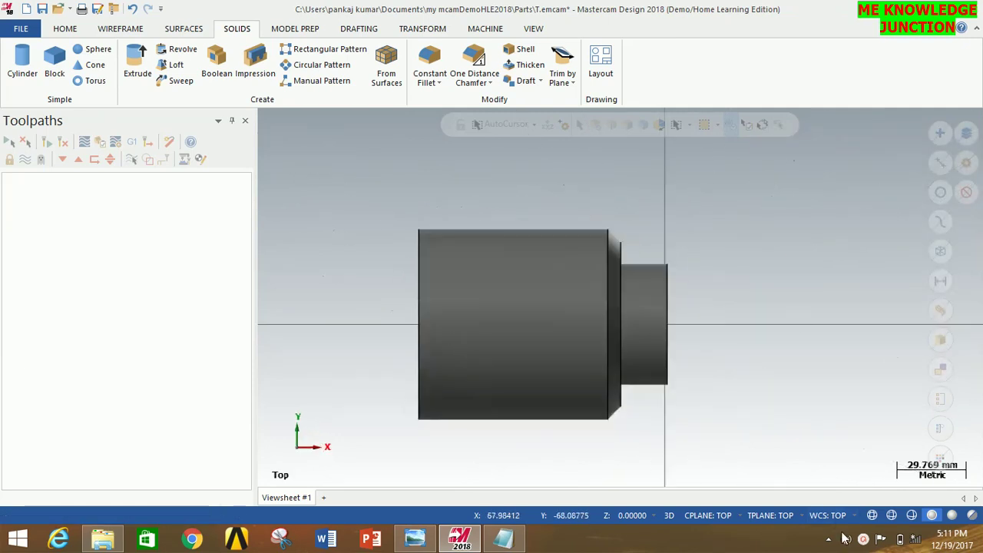
left_click(873, 515)
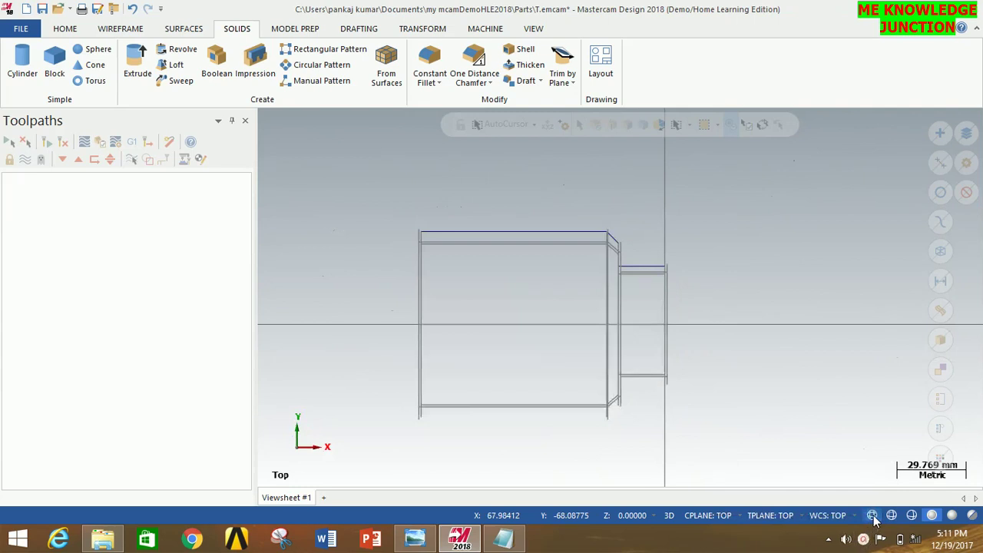
scroll(512, 213, "down", 1)
scroll(531, 305, "down", 1)
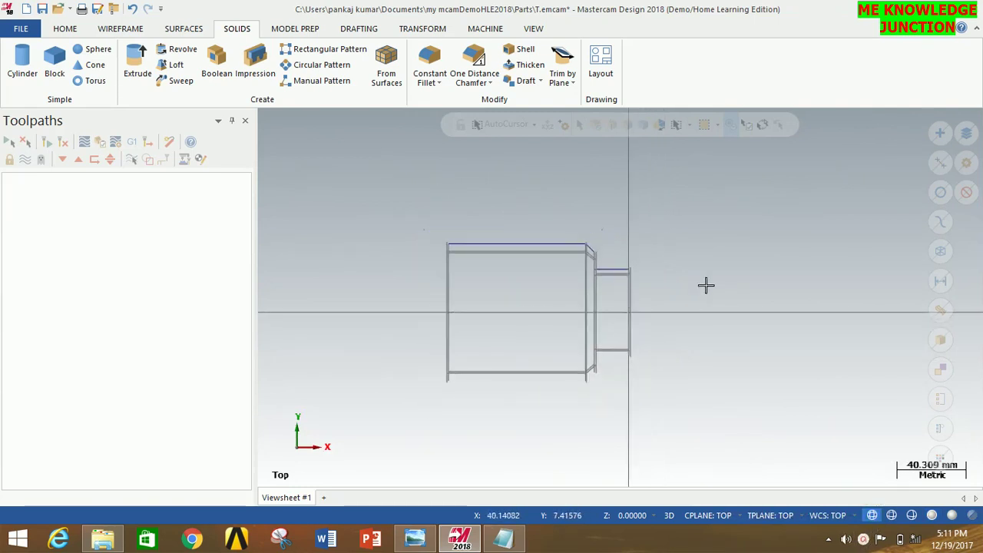
scroll(738, 246, "up", 1)
scroll(538, 323, "down", 1)
scroll(377, 388, "up", 2)
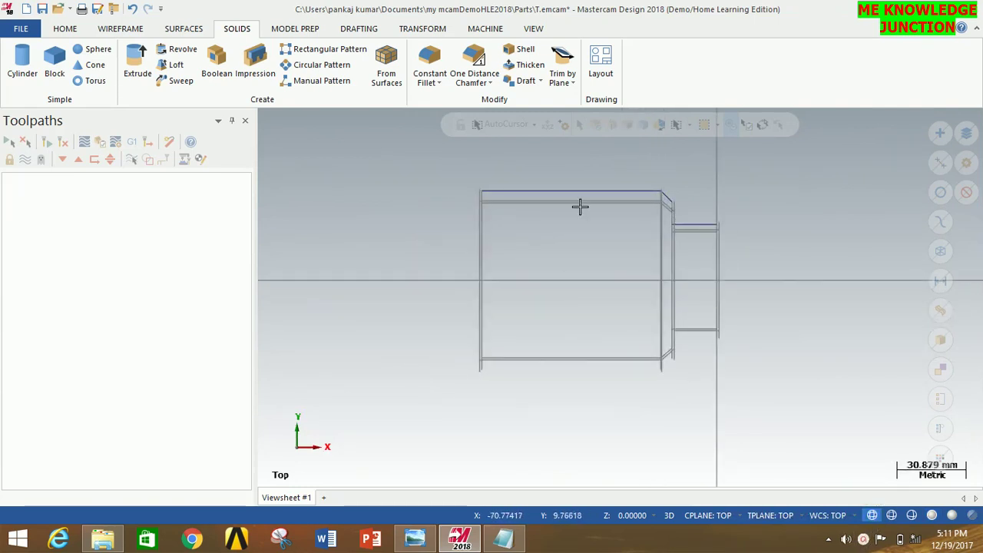
left_click(489, 31)
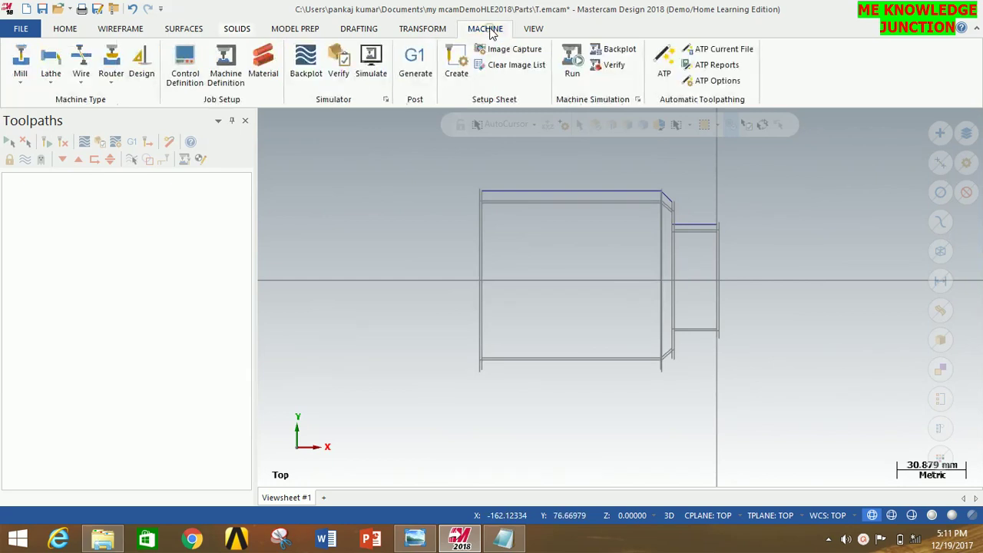
Select the default lathe machine and expand the Lathe Default MM group properties.
left_click(49, 75)
left_click(64, 99)
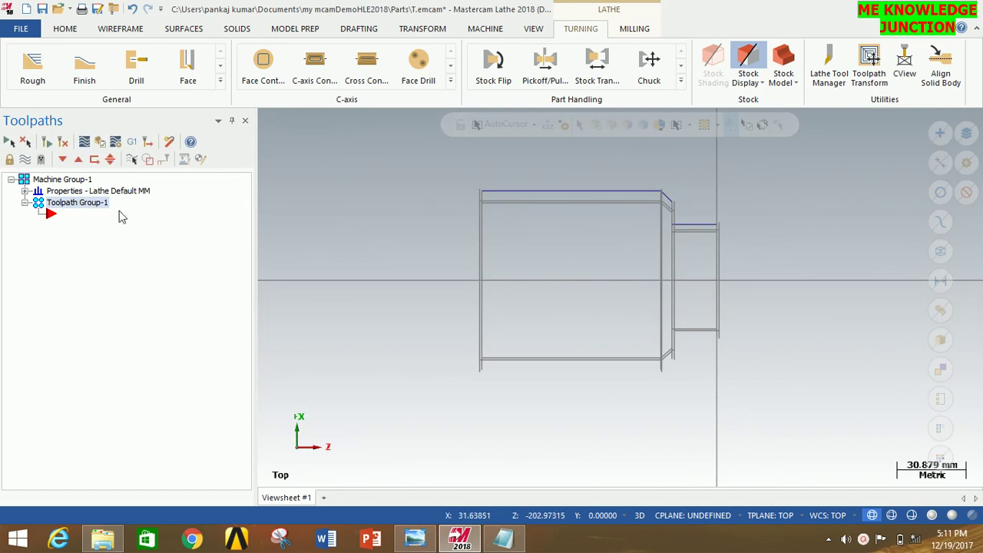
left_click(25, 191)
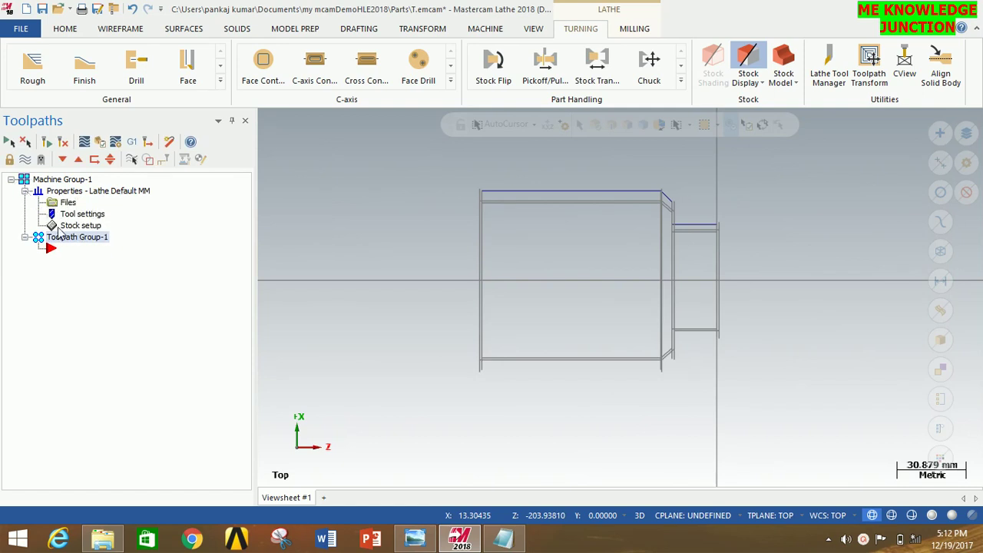
Define the left-spindle stock cylinder from two points picked on the shaft.
double_click(69, 226)
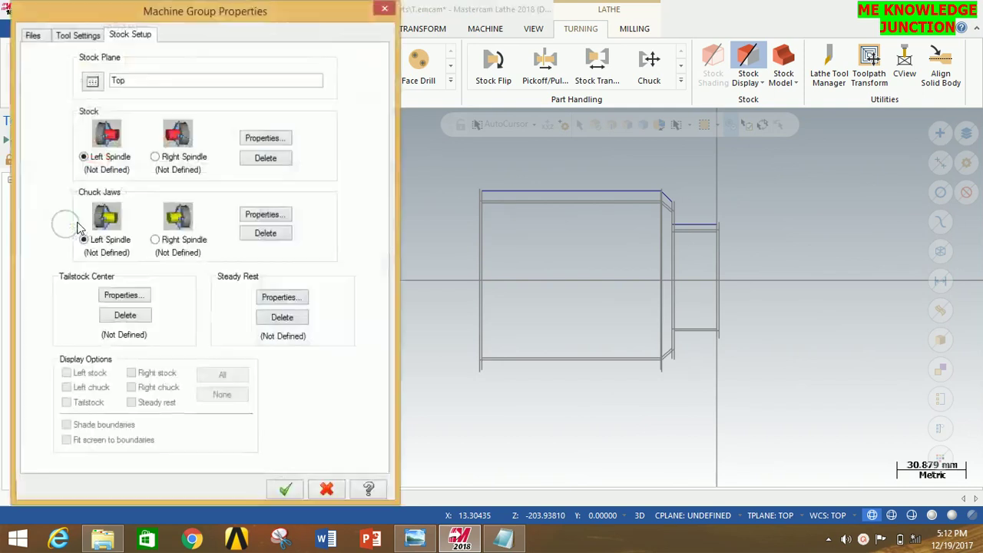
left_click(266, 139)
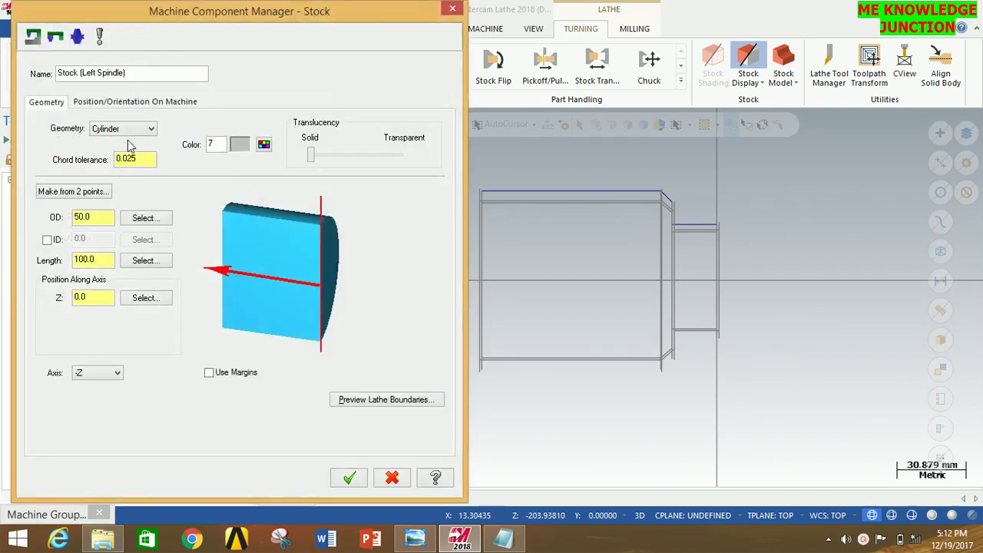
left_click(76, 192)
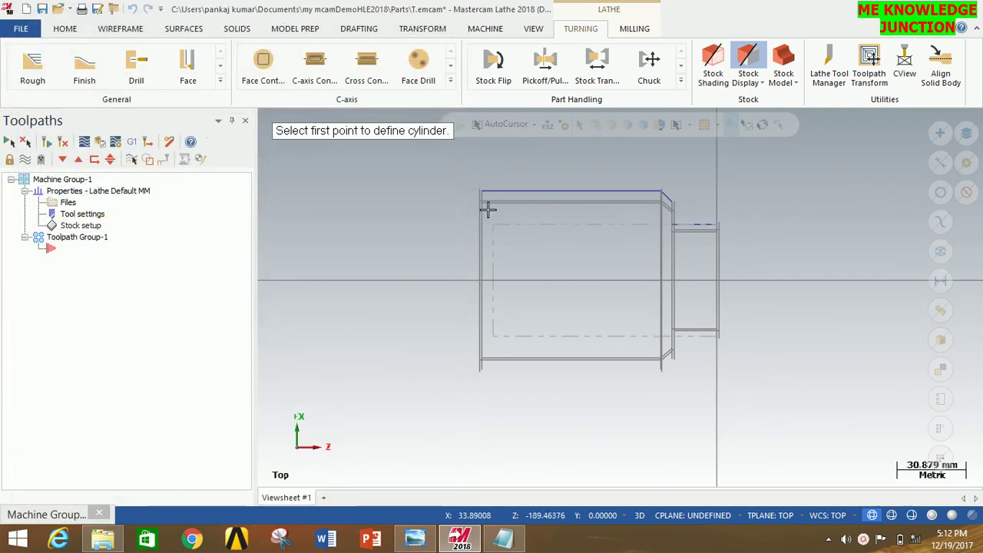
scroll(724, 299, "up", 2)
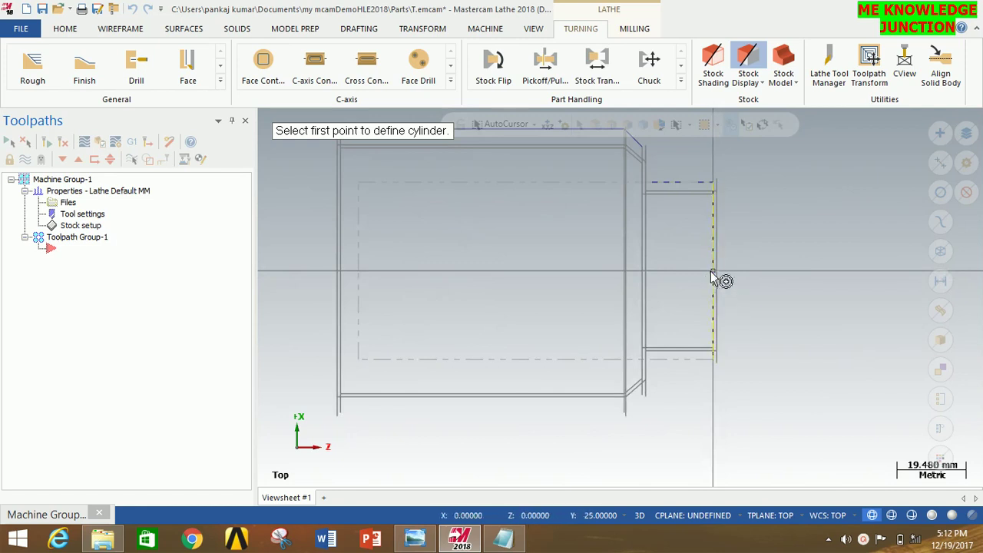
left_click(716, 272)
scroll(719, 272, "down", 1)
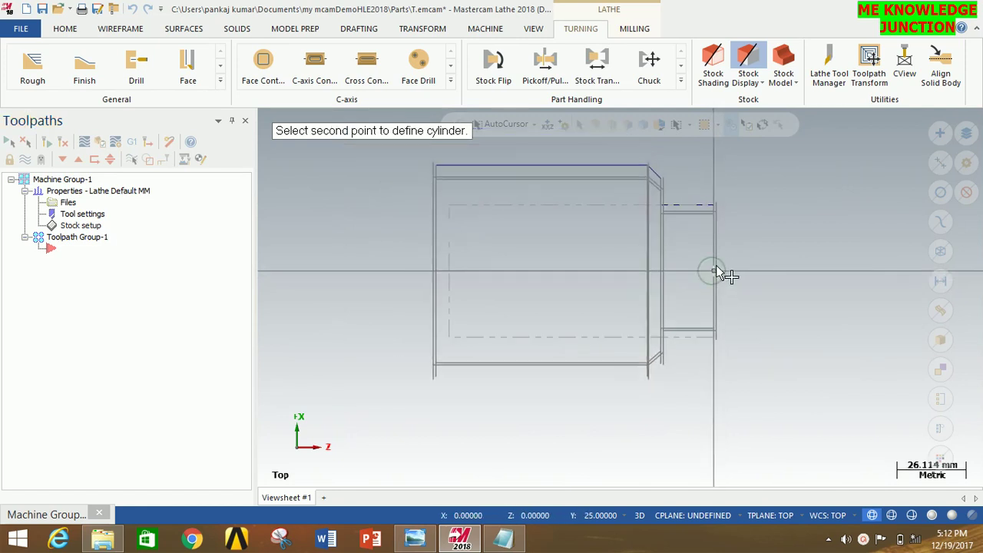
left_click(438, 166)
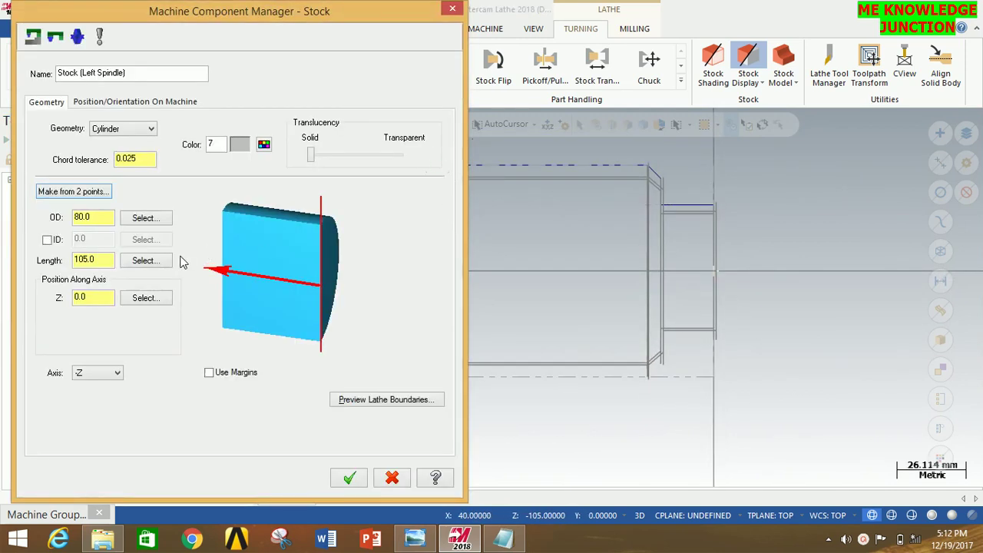
Enable stock margins of 5, 5 and 2, then confirm the stock.
left_click(208, 374)
left_click(419, 208)
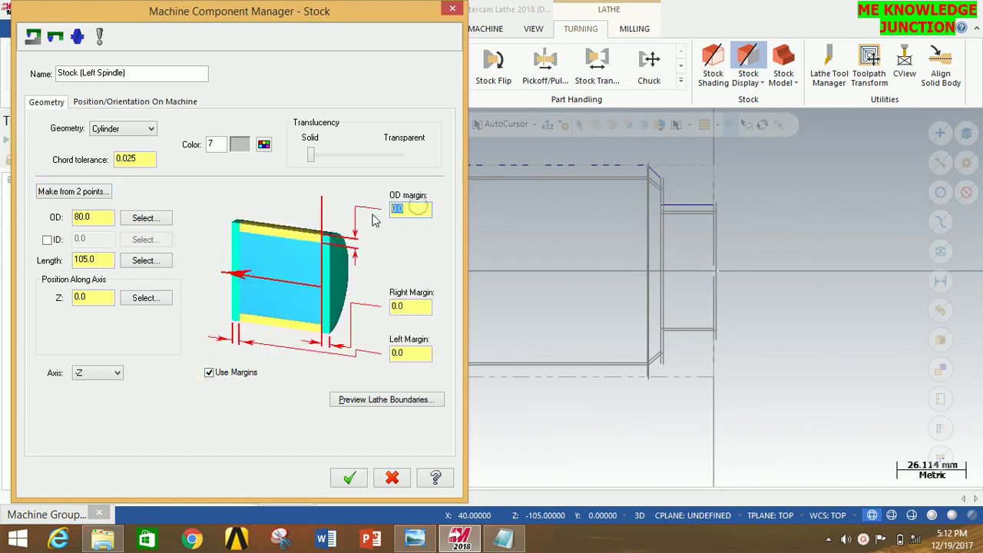
left_click(399, 308)
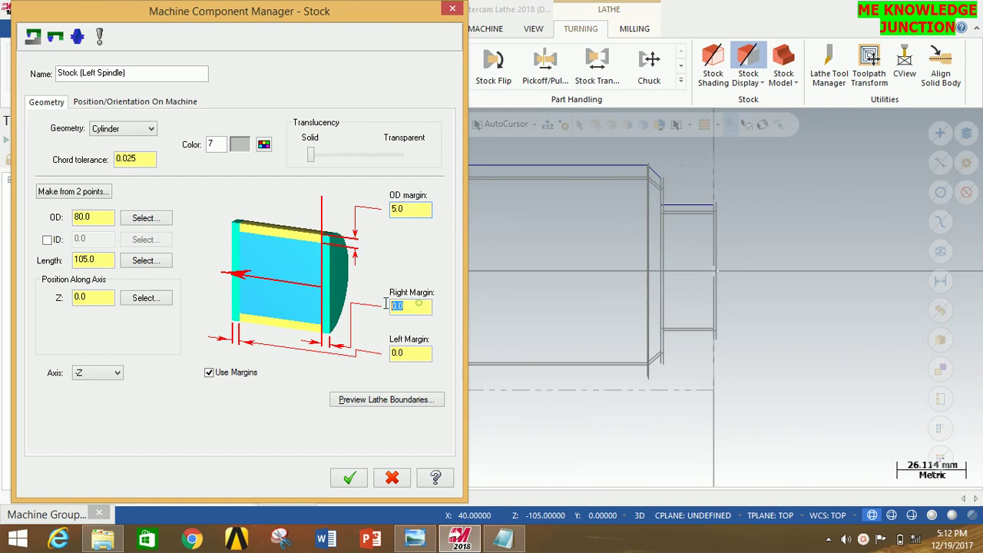
type("5")
left_click(415, 355)
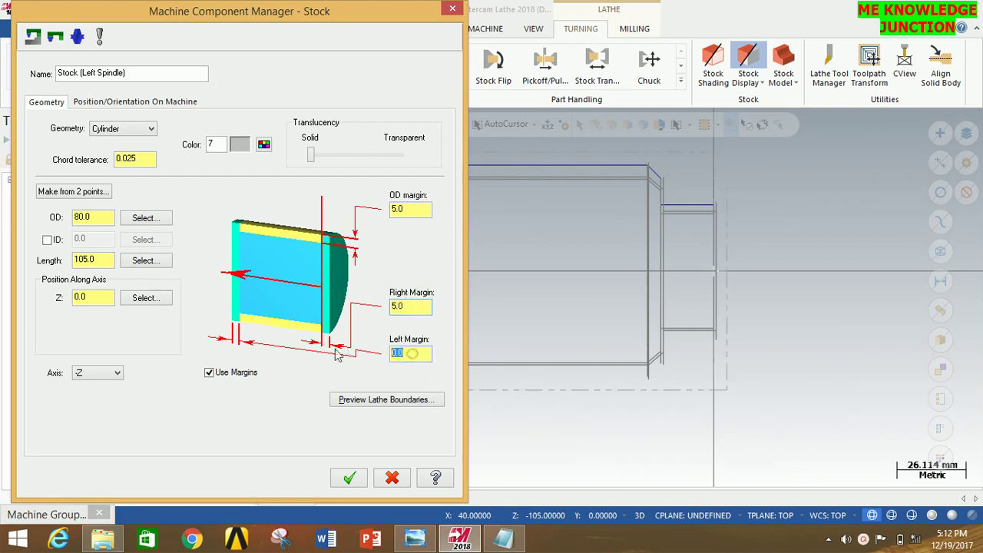
type("20")
left_click(350, 478)
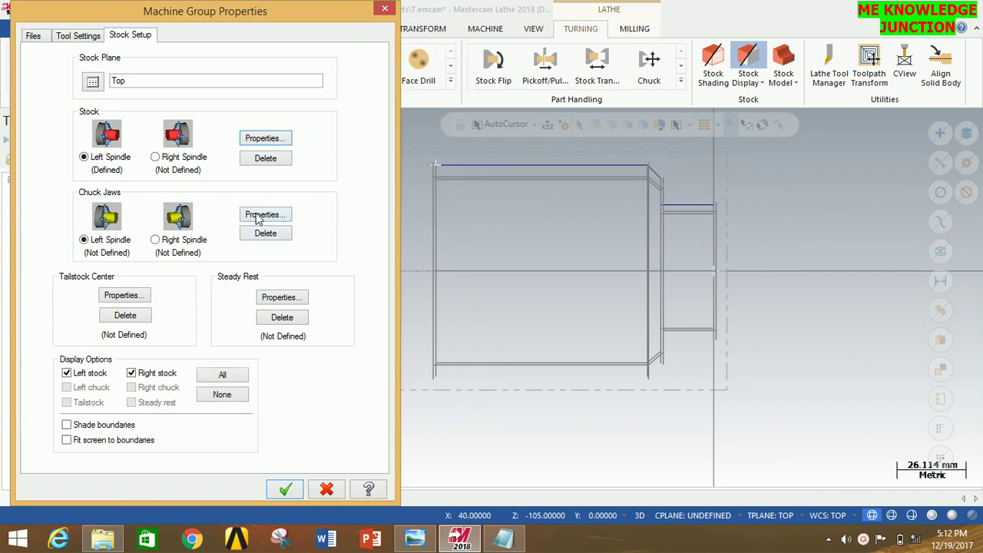
Position the left-spindle chuck jaws from the stock with a 10 mm grip, closing both dialogs.
left_click(258, 217)
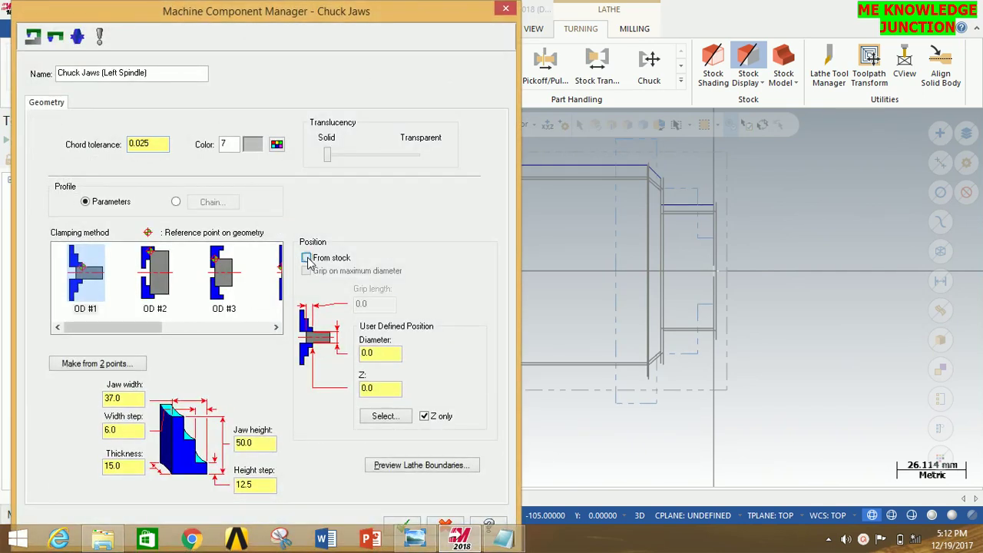
left_click(307, 259)
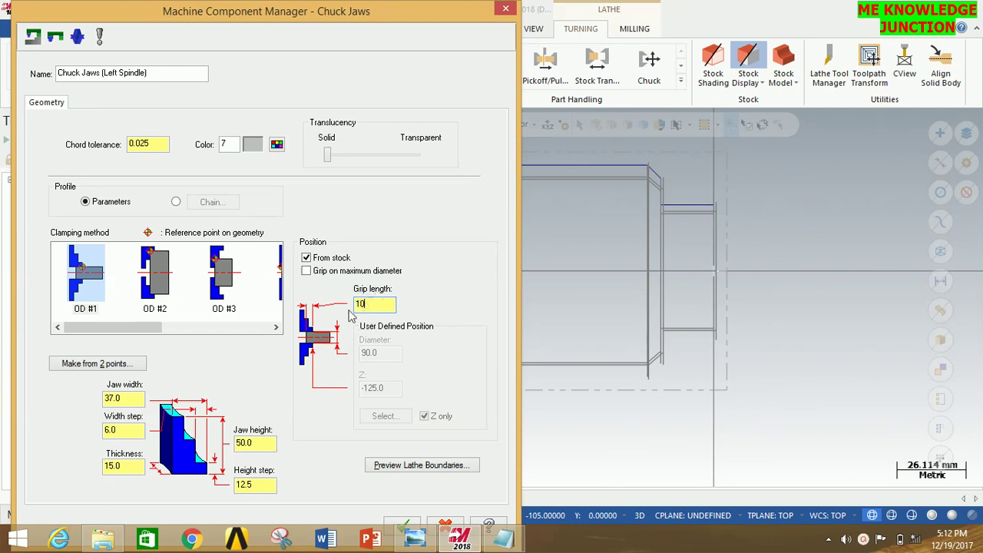
left_click(409, 526)
left_click(282, 487)
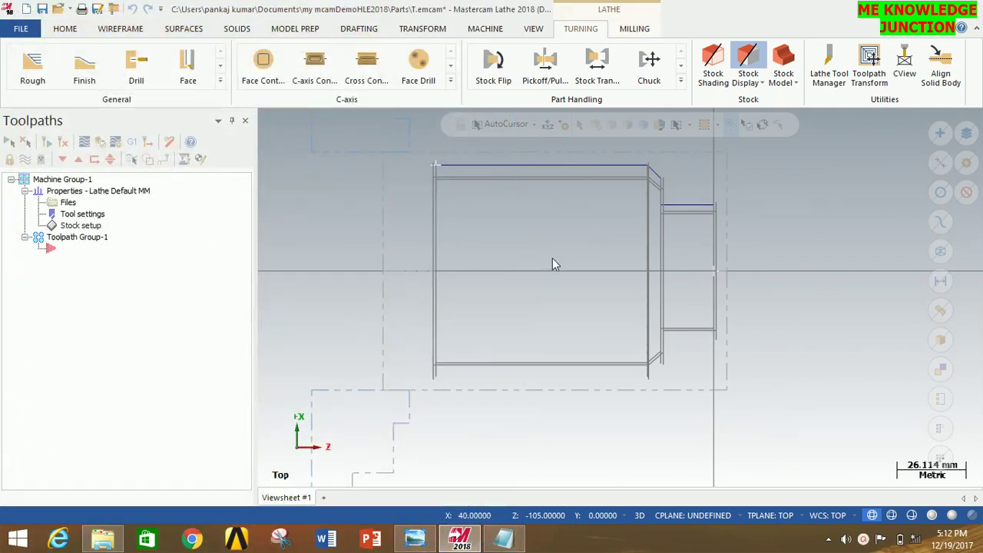
Select the shaft's top outer edge and add a Lathe Face operation to Toolpath Group-1.
scroll(552, 258, "down", 3)
scroll(552, 258, "up", 1)
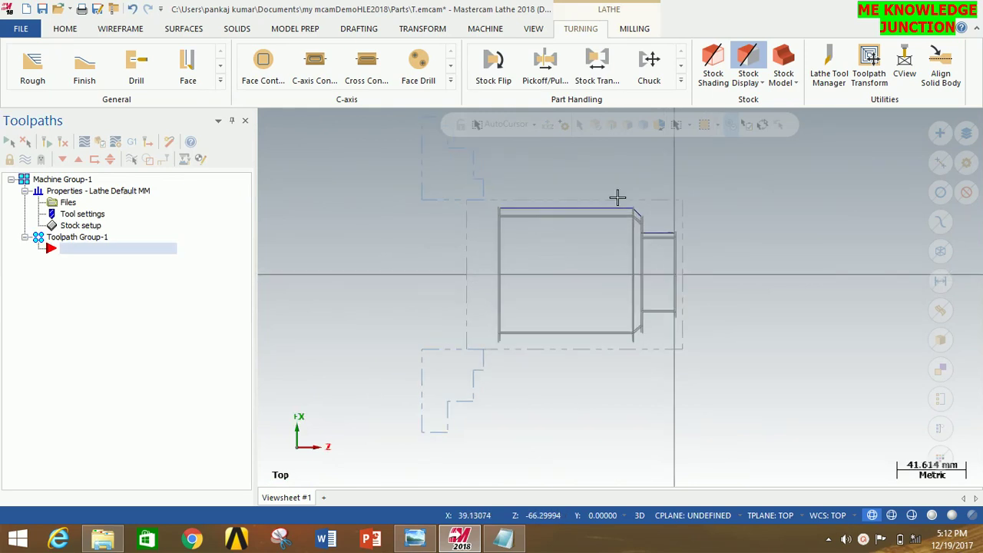
scroll(764, 189, "up", 1)
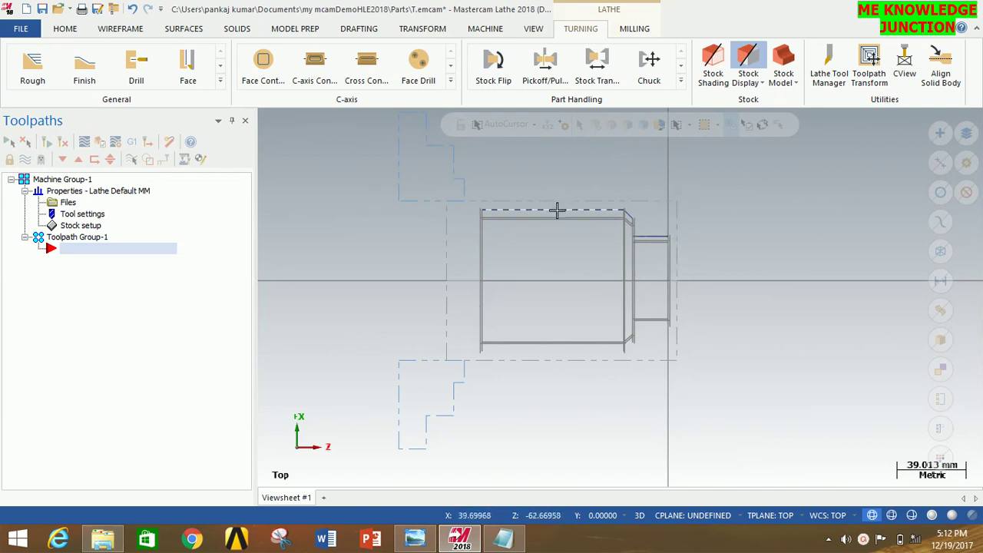
left_click(513, 223)
scroll(740, 269, "down", 1)
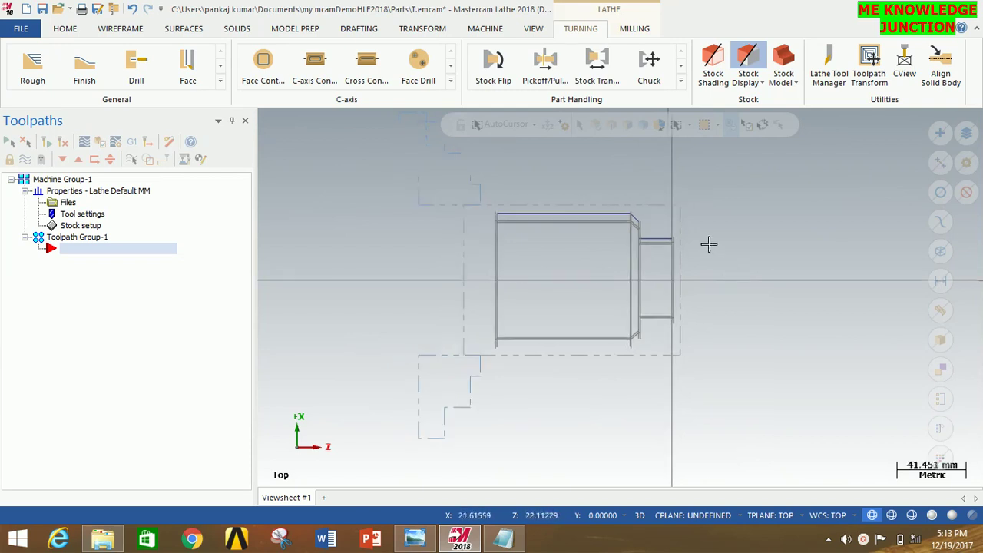
left_click(190, 66)
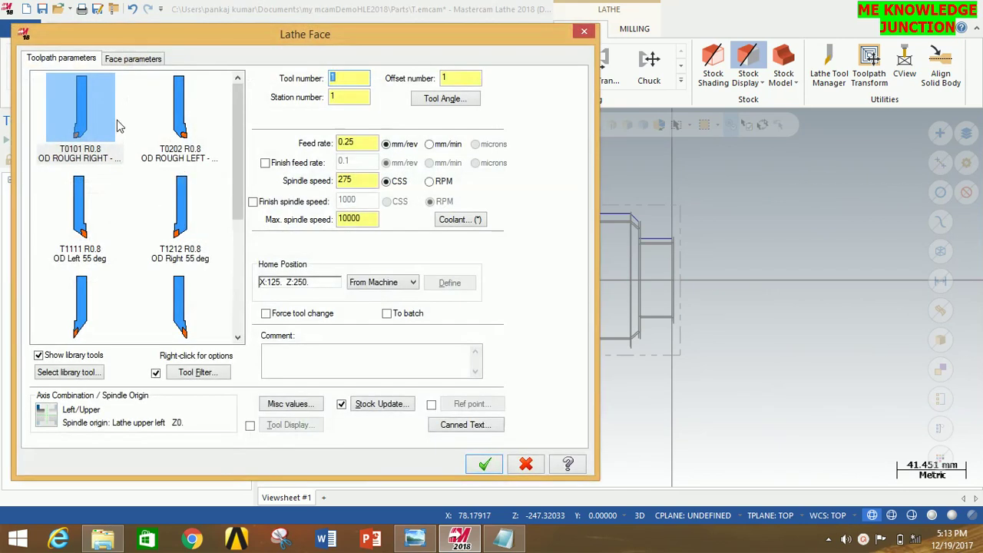
Pick tool T3131 ROUGH FACE RIGHT (feed 0.5, speed 550) for the face toolpath.
left_click_drag(240, 156, 242, 195)
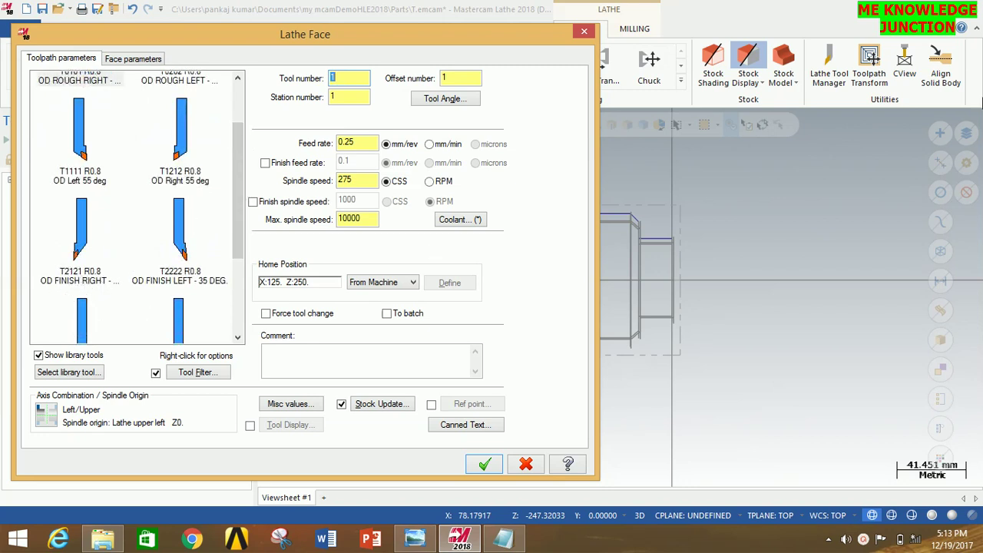
left_click_drag(241, 198, 240, 243)
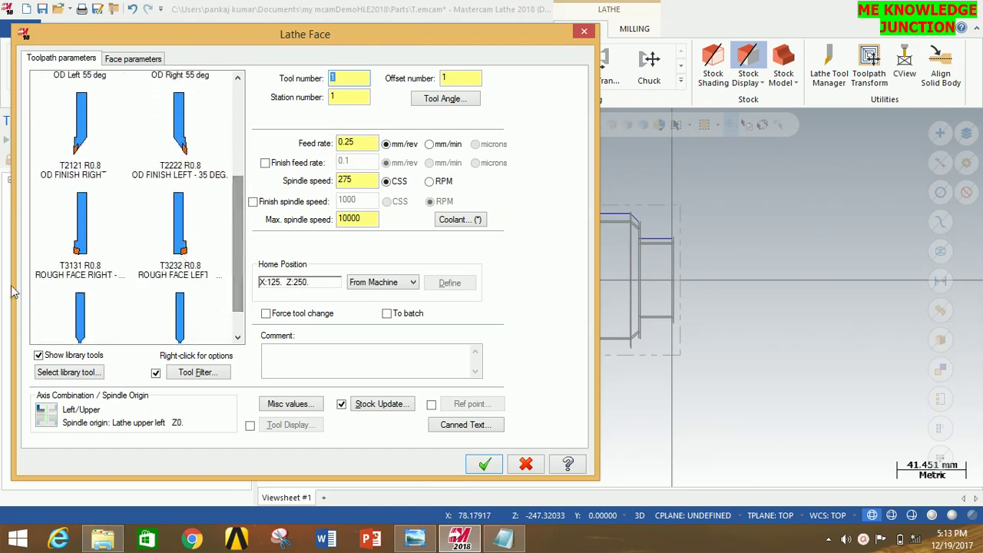
left_click(77, 252)
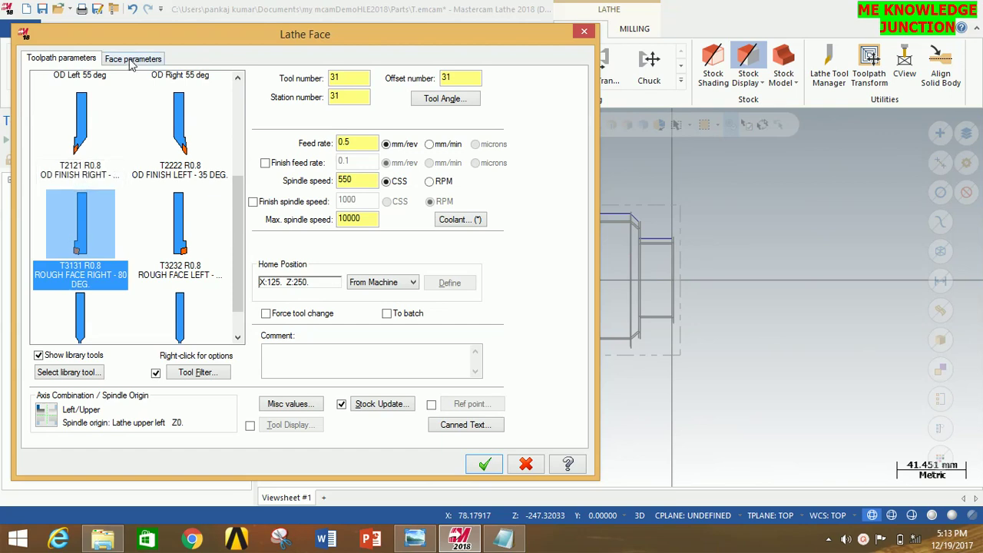
left_click(132, 60)
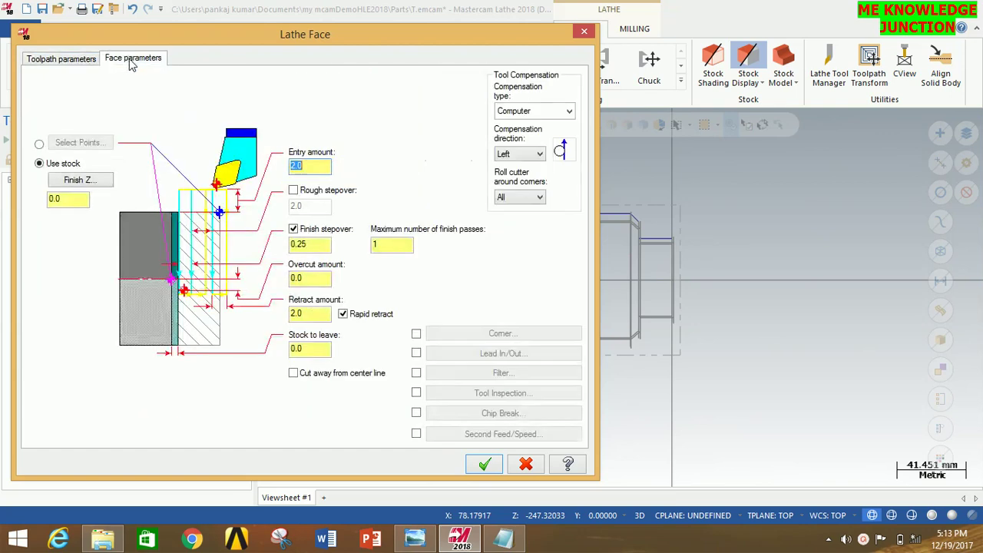
Set finish stepover 0.5 and 10 maximum finish passes, then generate the face toolpath.
double_click(314, 245)
type("0")
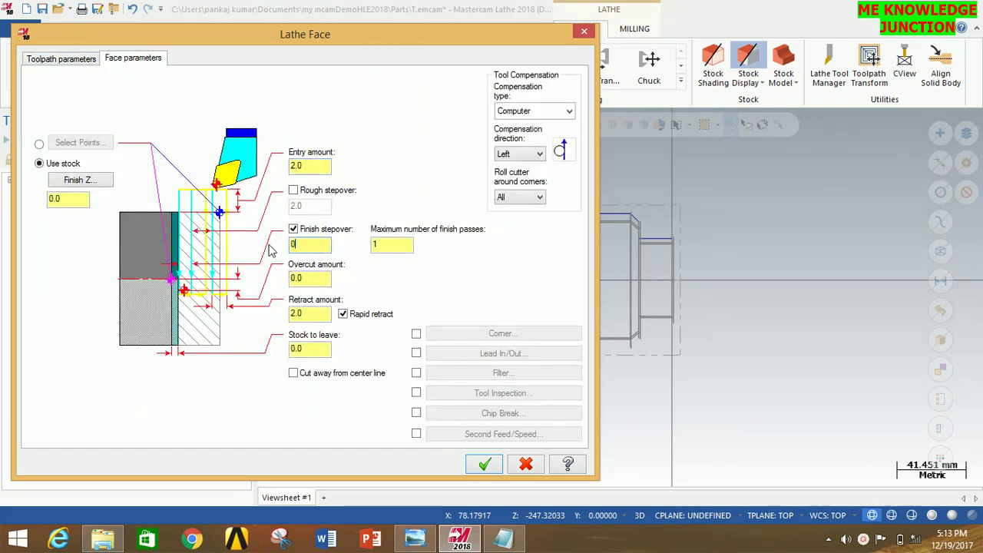
left_click(389, 247)
type("0")
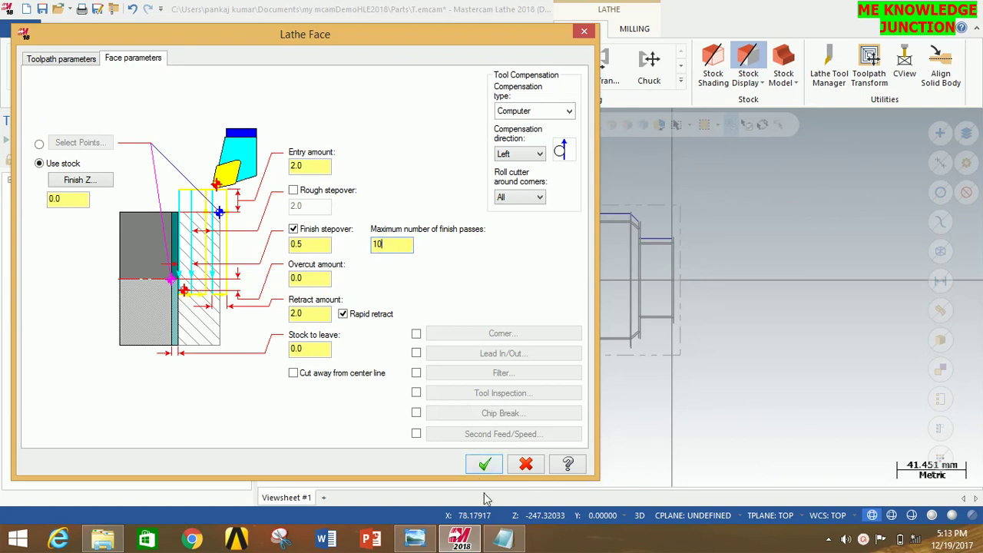
left_click(485, 465)
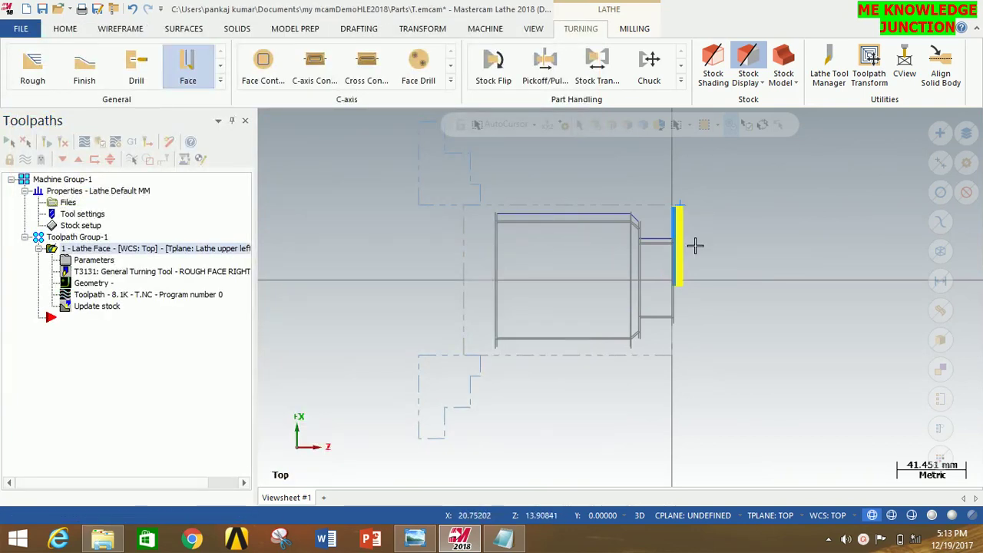
Start a Lathe Rough toolpath chained from the shaft's face along its top edge.
scroll(696, 246, "up", 1)
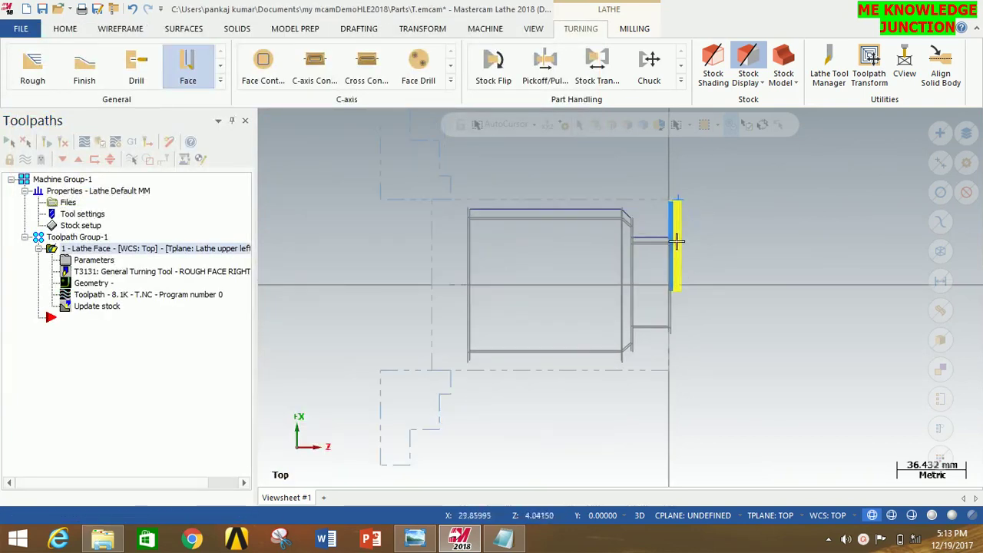
left_click(36, 74)
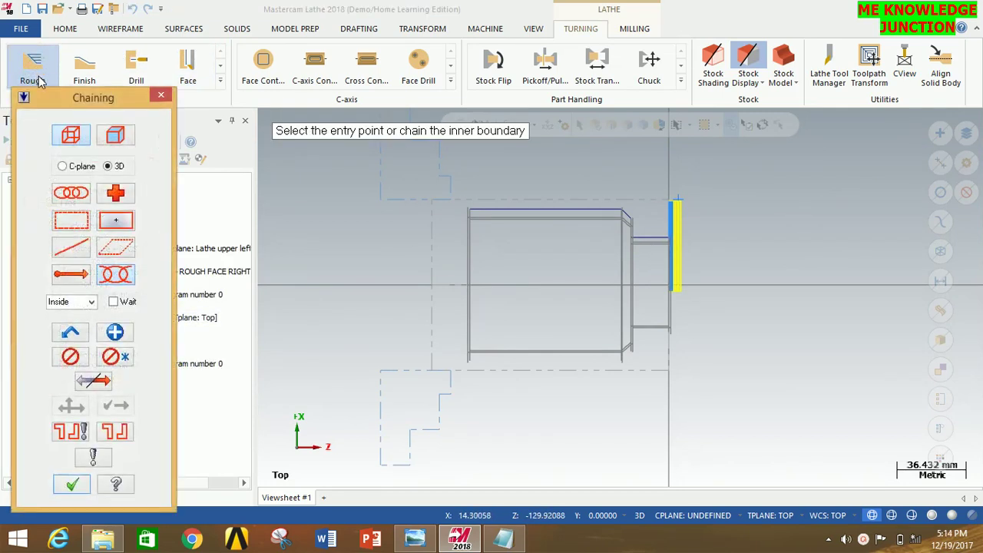
left_click(64, 198)
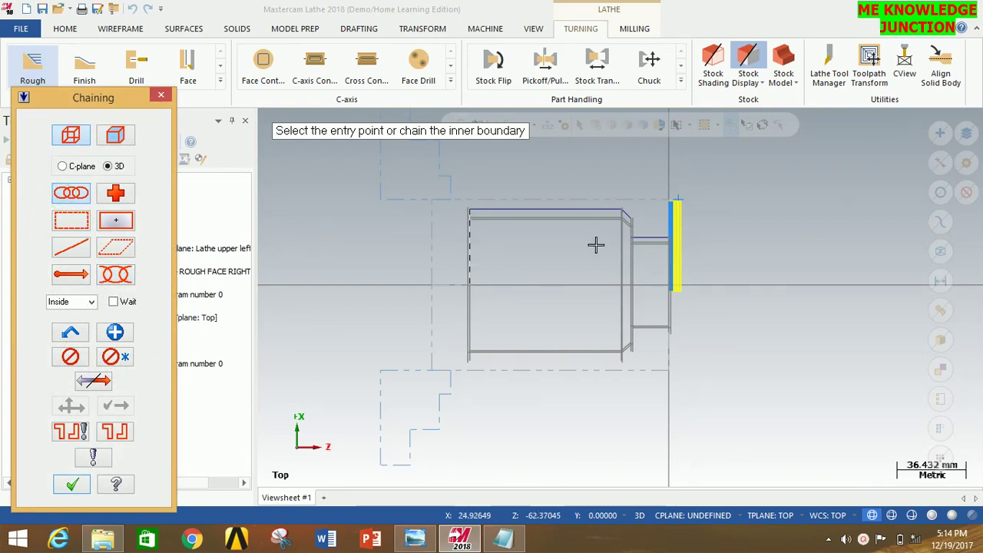
left_click(651, 237)
left_click(495, 208)
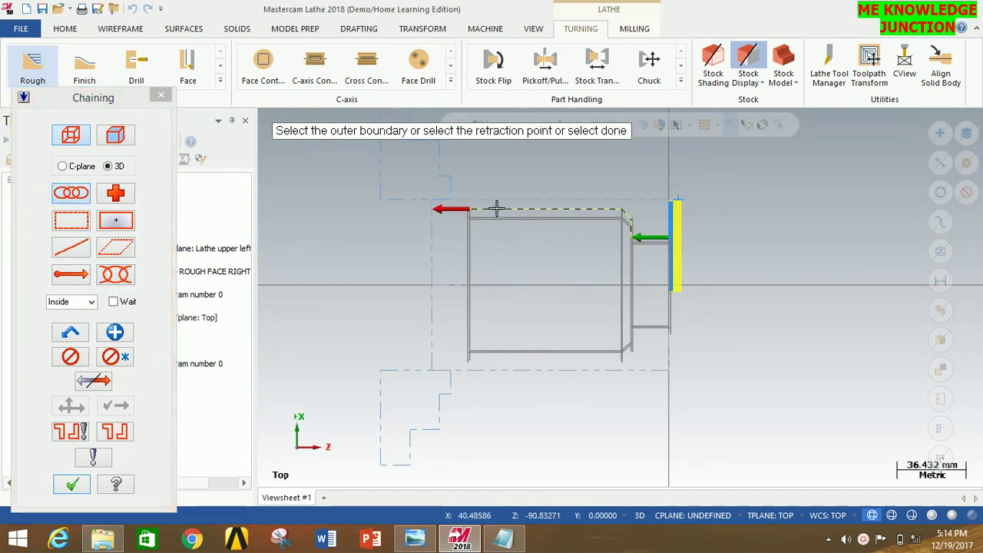
left_click(72, 485)
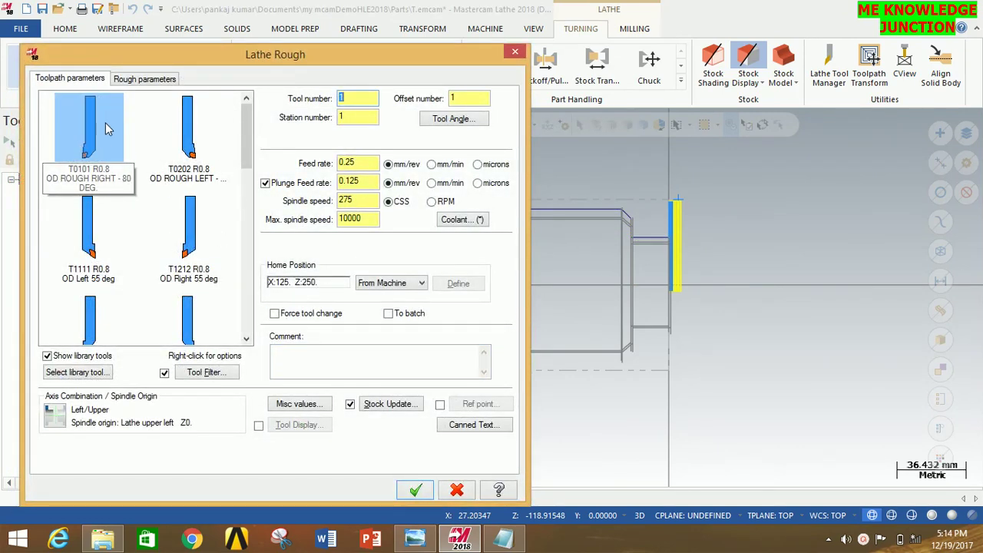
Set Stock Recognition to use stock for outer boundary and generate the rough toolpath.
left_click(138, 79)
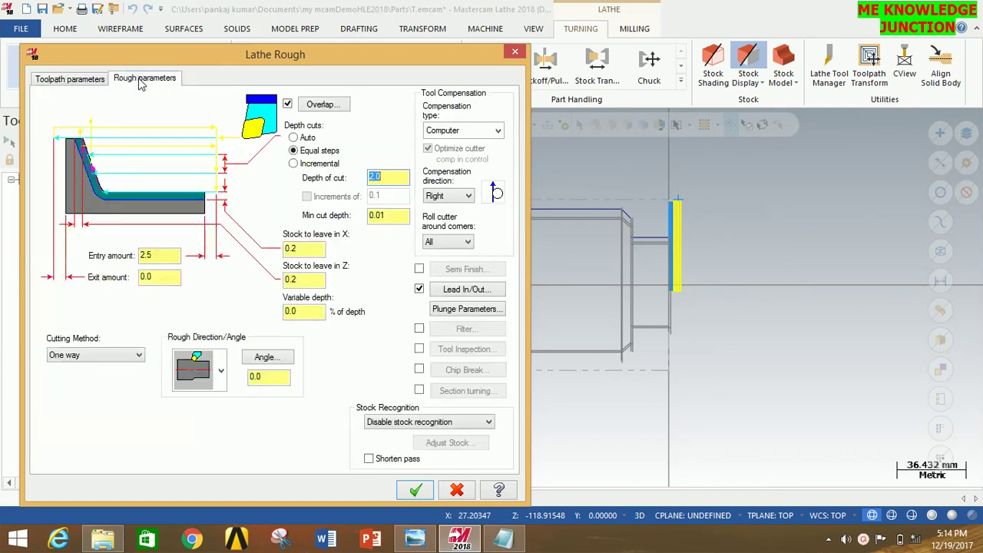
left_click(380, 424)
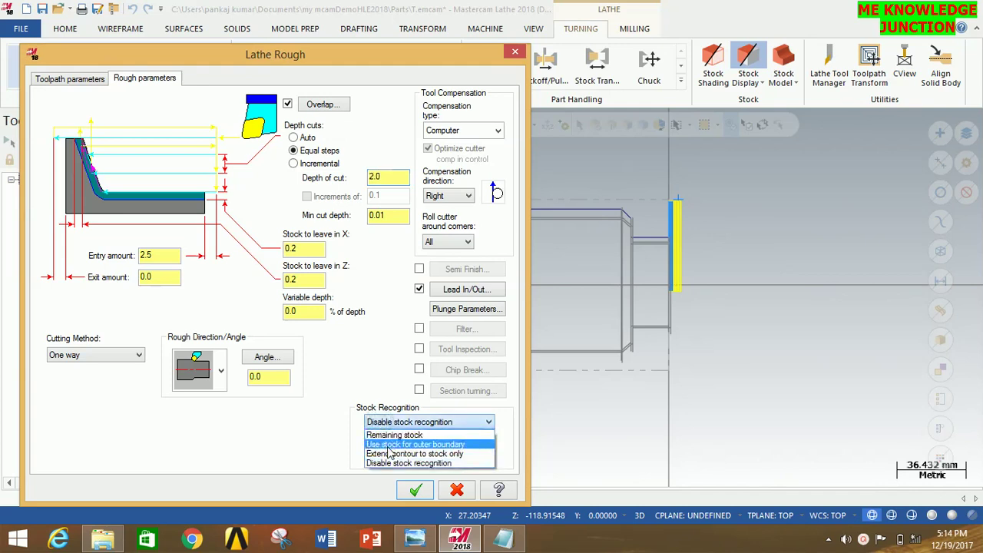
left_click(389, 445)
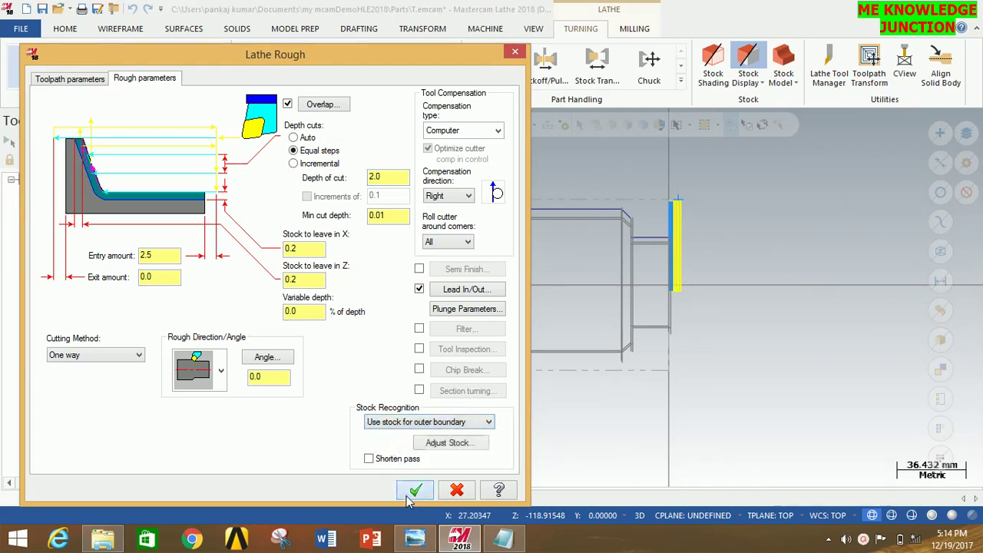
left_click(409, 494)
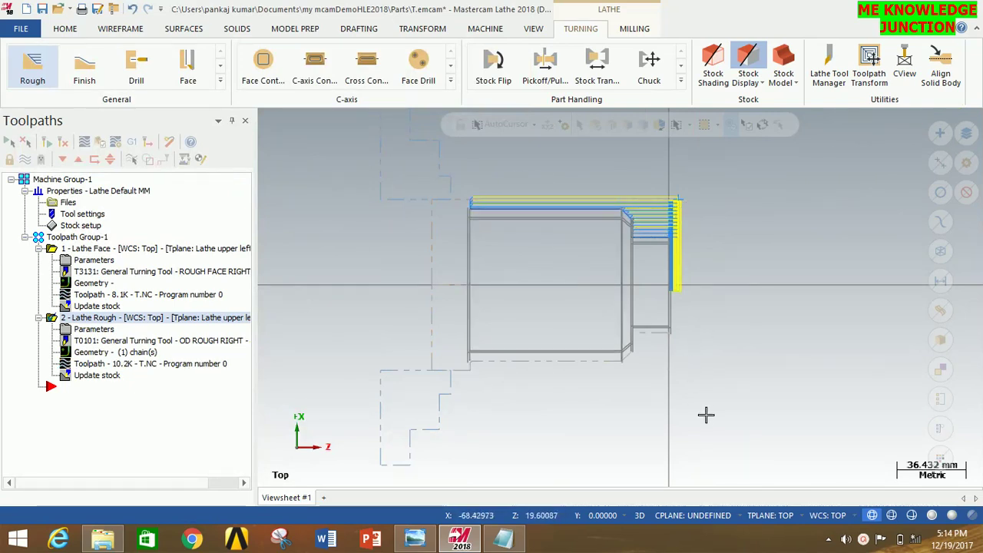
Start a Lathe Finish toolpath chained along the part's outer contour from the face.
scroll(541, 194, "up", 1)
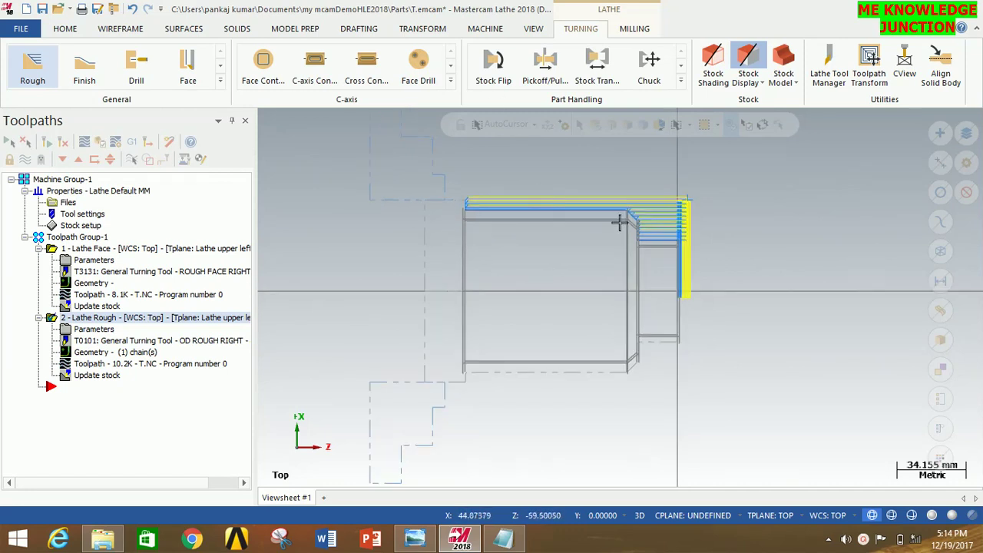
left_click(86, 71)
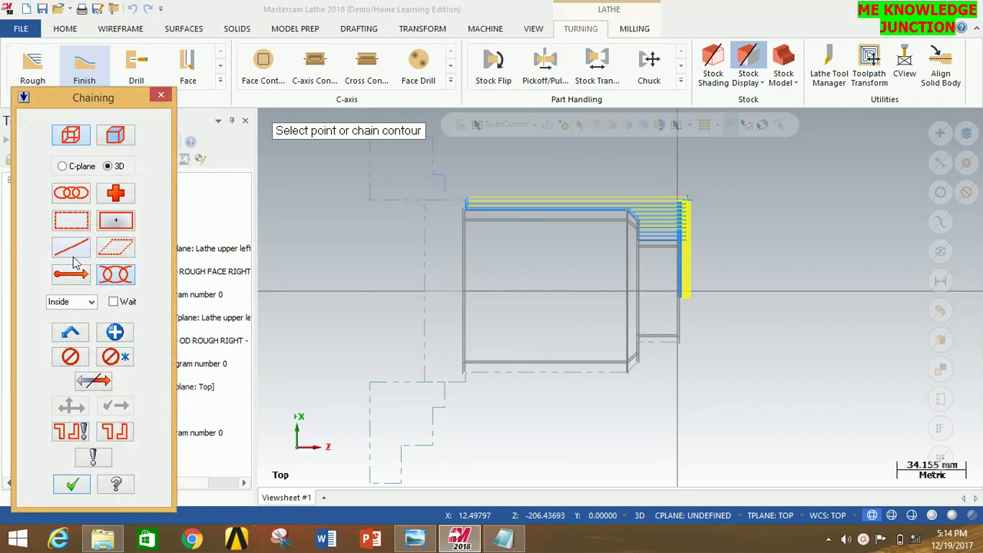
scroll(710, 288, "up", 6)
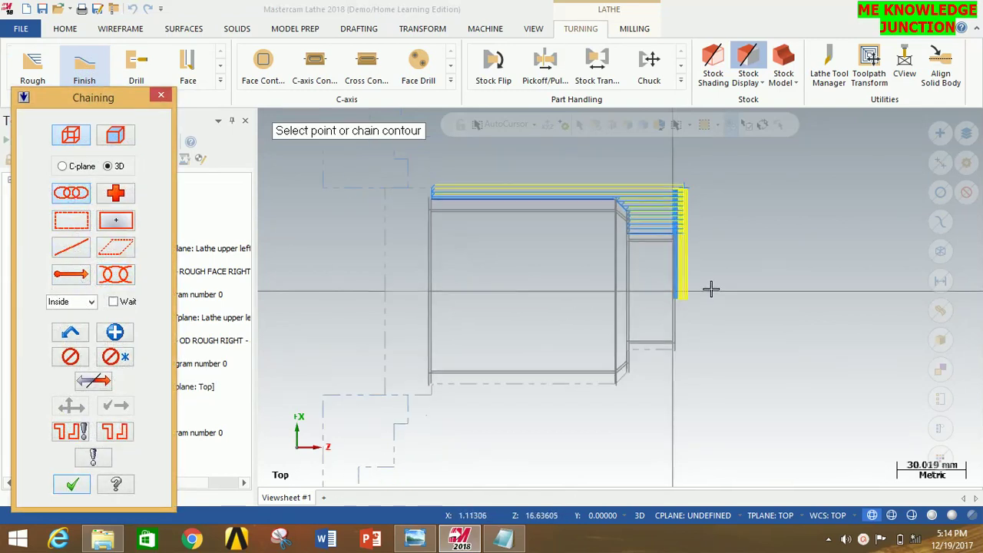
left_click(667, 280)
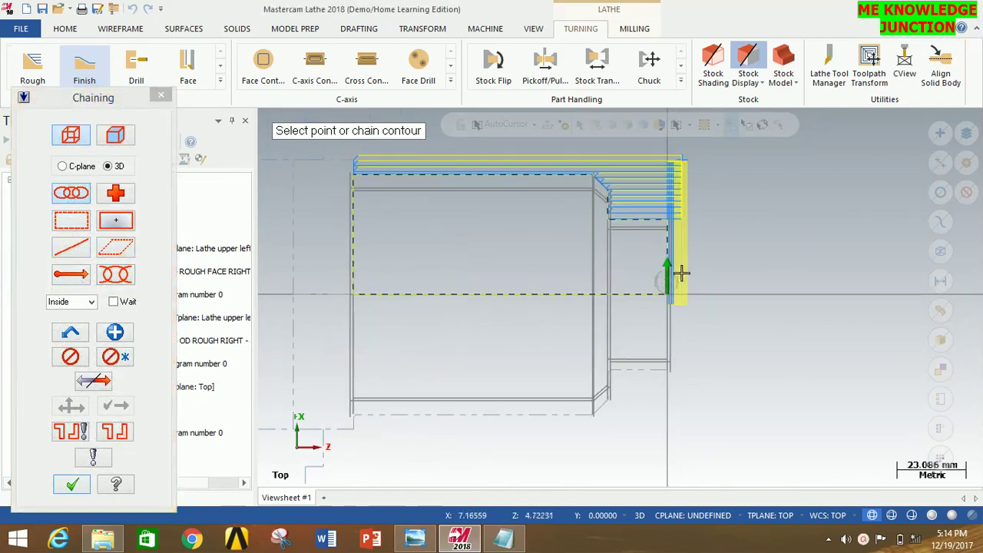
scroll(666, 277, "down", 1)
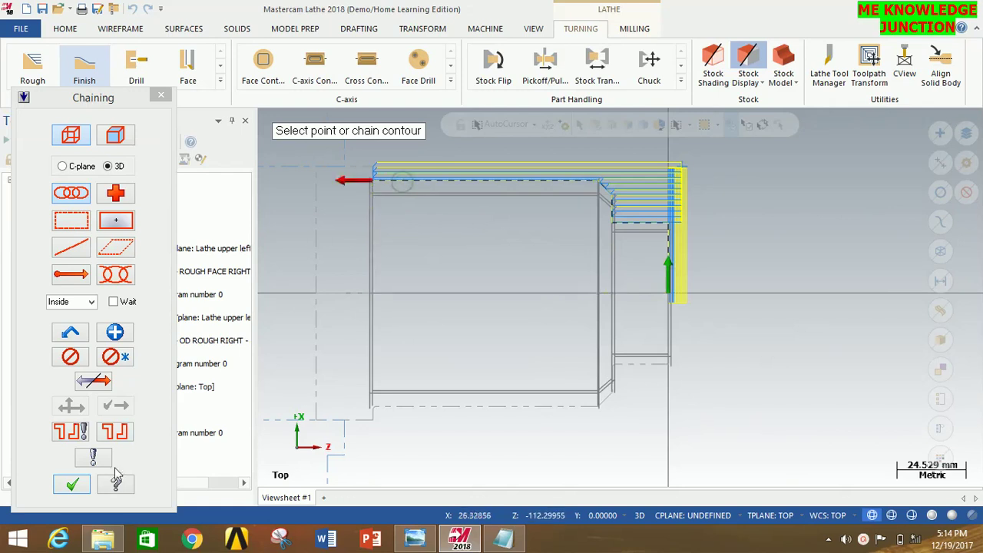
left_click(69, 484)
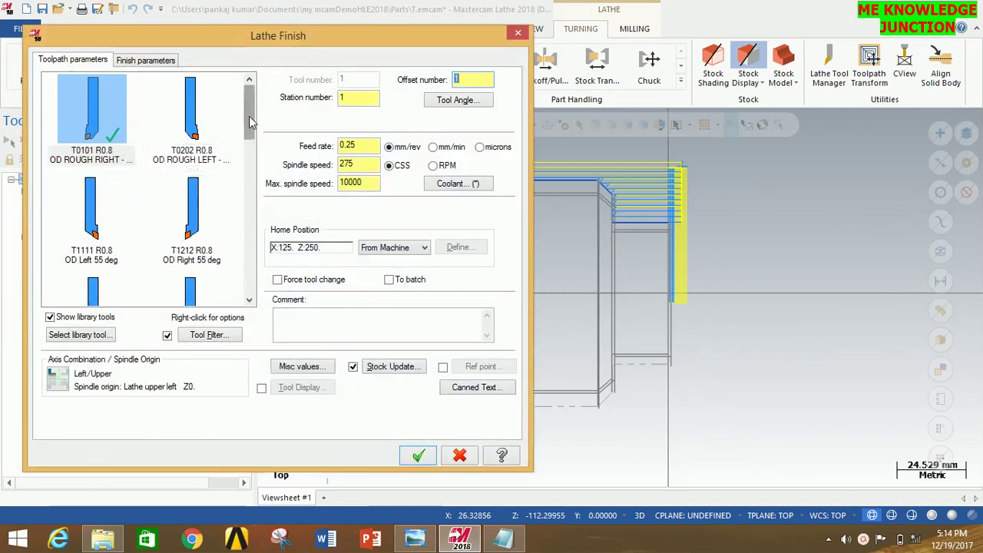
Choose tool T2121 OD FINISH RIGHT for the finish pass and open its tool definition.
left_click_drag(252, 121, 254, 140)
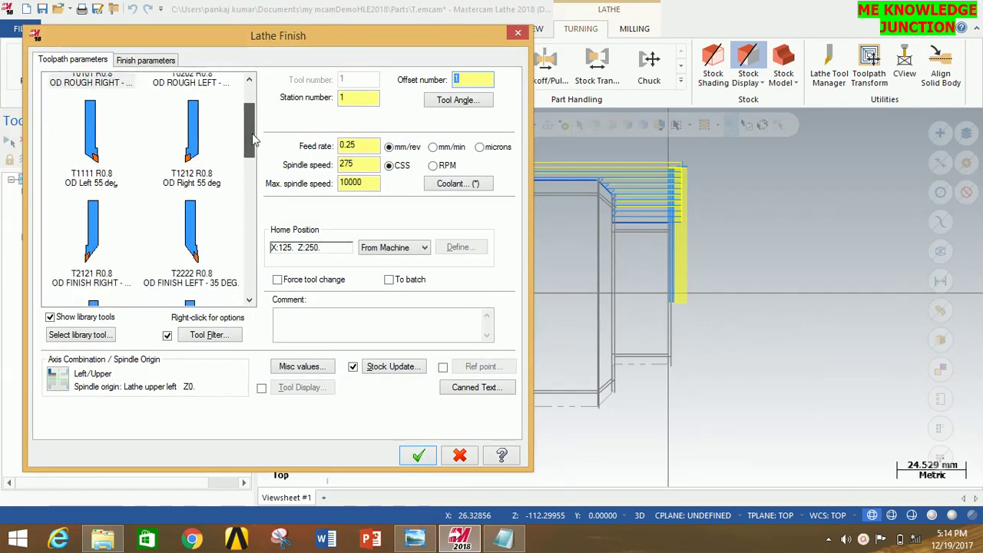
left_click(96, 235)
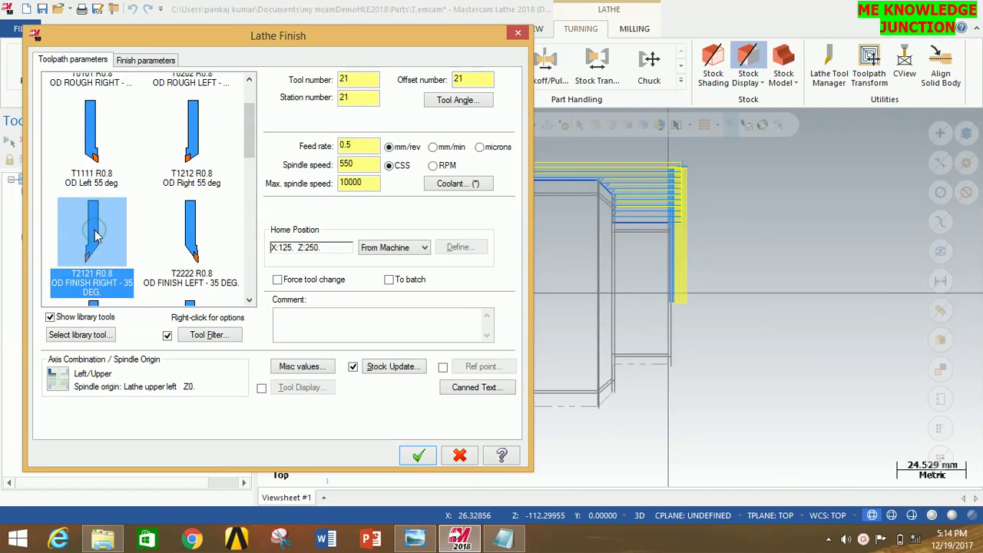
double_click(96, 235)
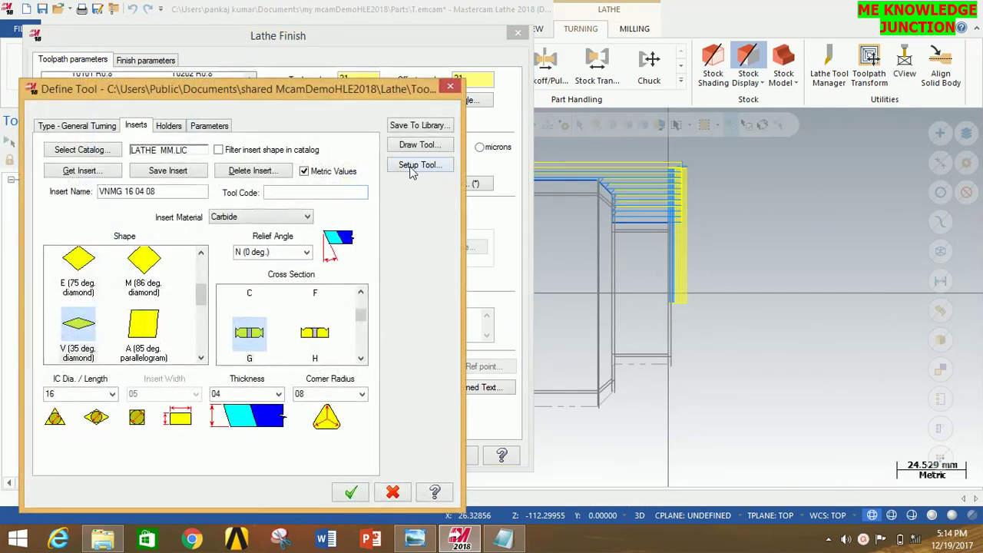
Move the T2121 tool's home position from X 125, Z 250 to X 0, Z 0.
left_click(415, 166)
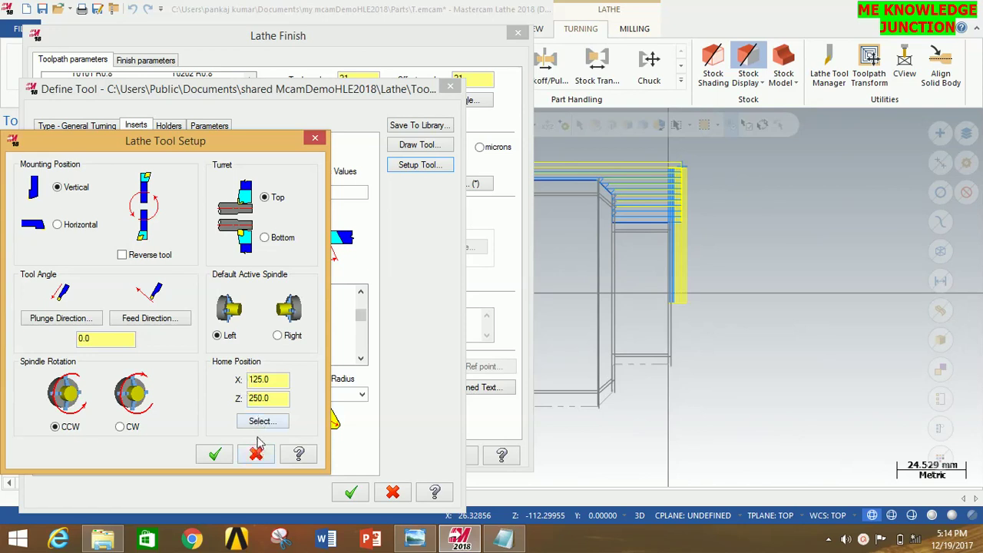
left_click(260, 423)
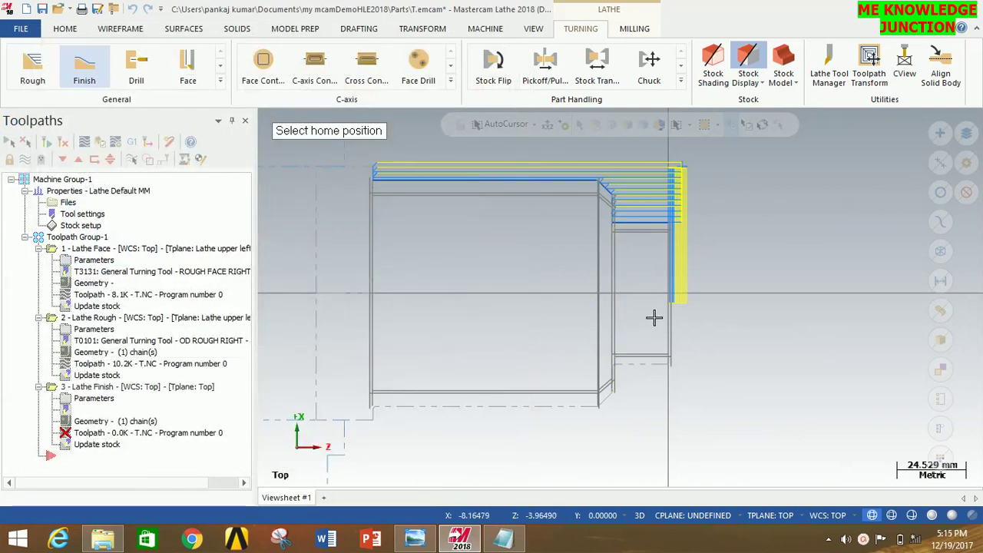
left_click(669, 295)
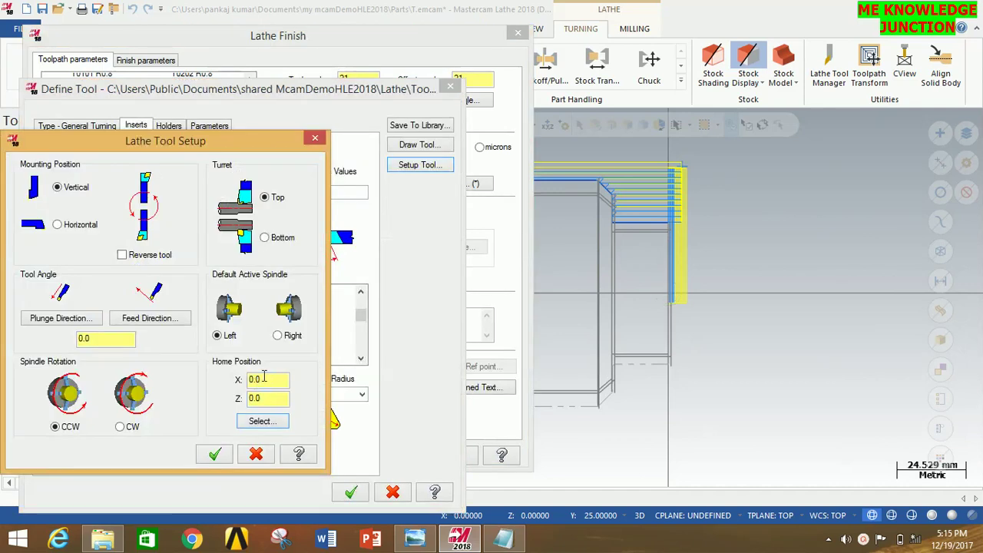
left_click(214, 456)
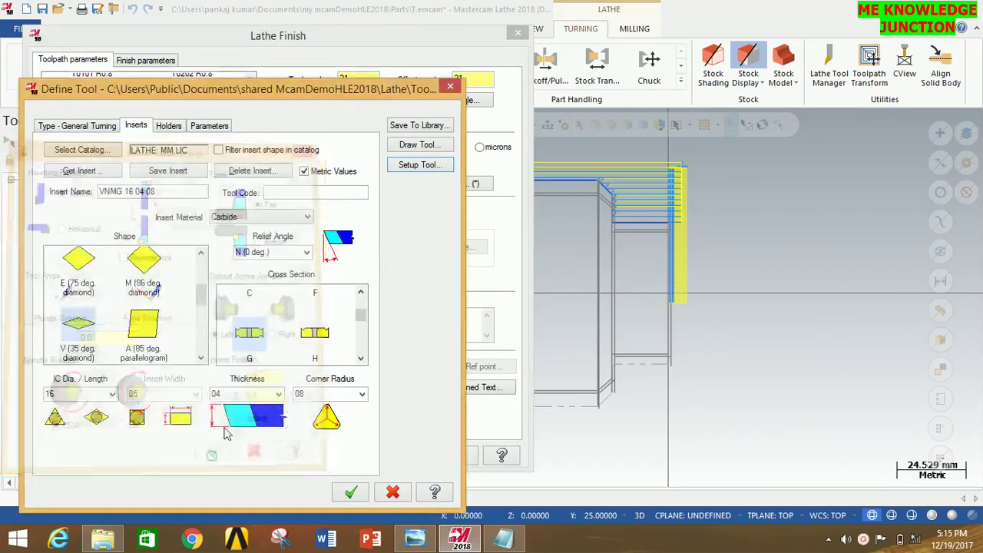
left_click(351, 491)
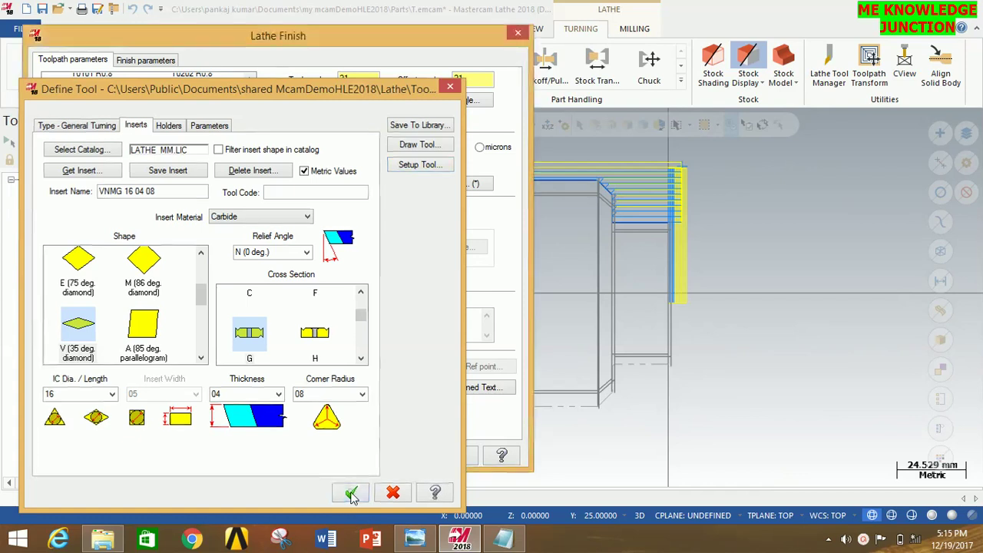
left_click(146, 59)
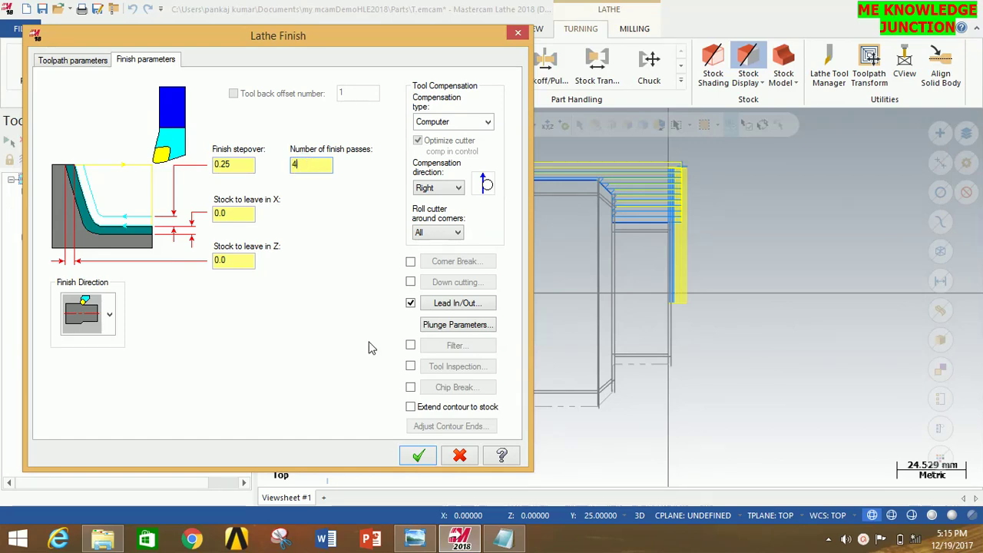
Accept 0.25 stepover, 4 finish passes and 0.0 stock to leave to create operation 3.
left_click(417, 456)
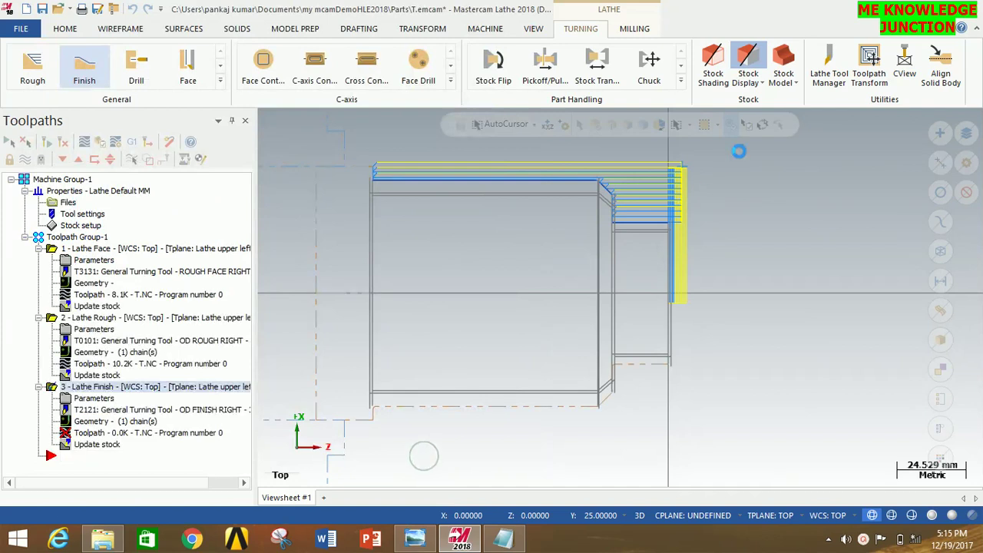
Select Toolpath Group-1 and regenerate its face, rough and finish operations.
scroll(586, 193, "up", 1)
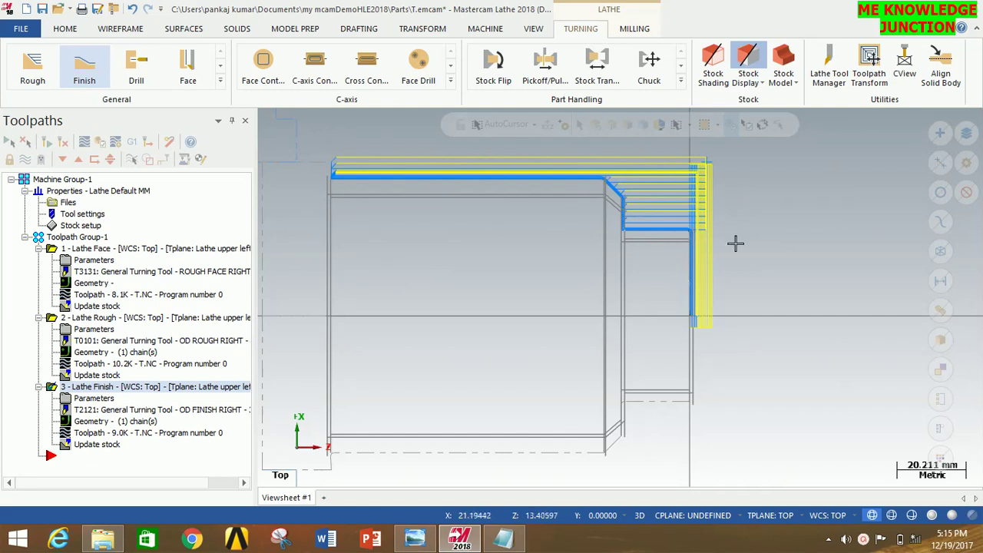
scroll(746, 244, "down", 3)
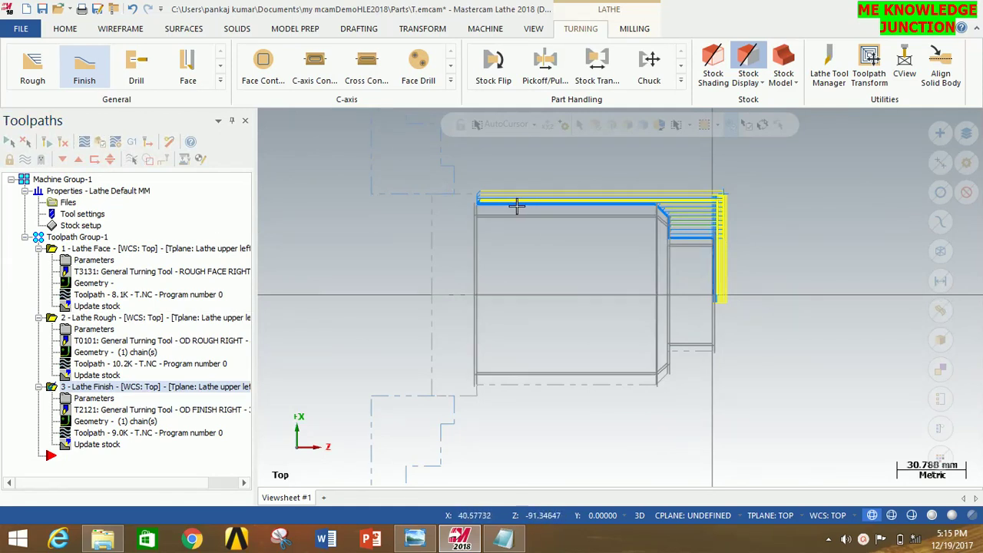
left_click(78, 237)
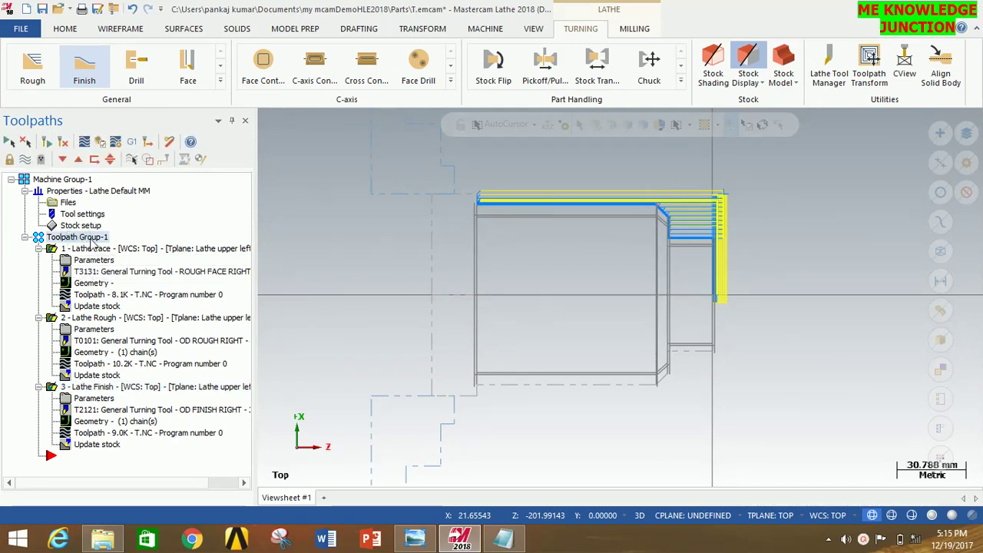
left_click(45, 143)
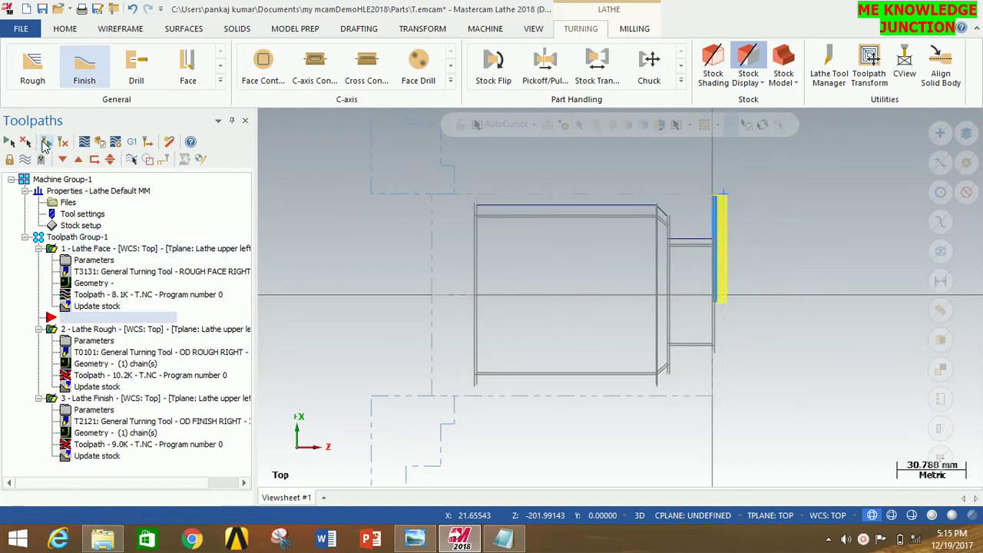